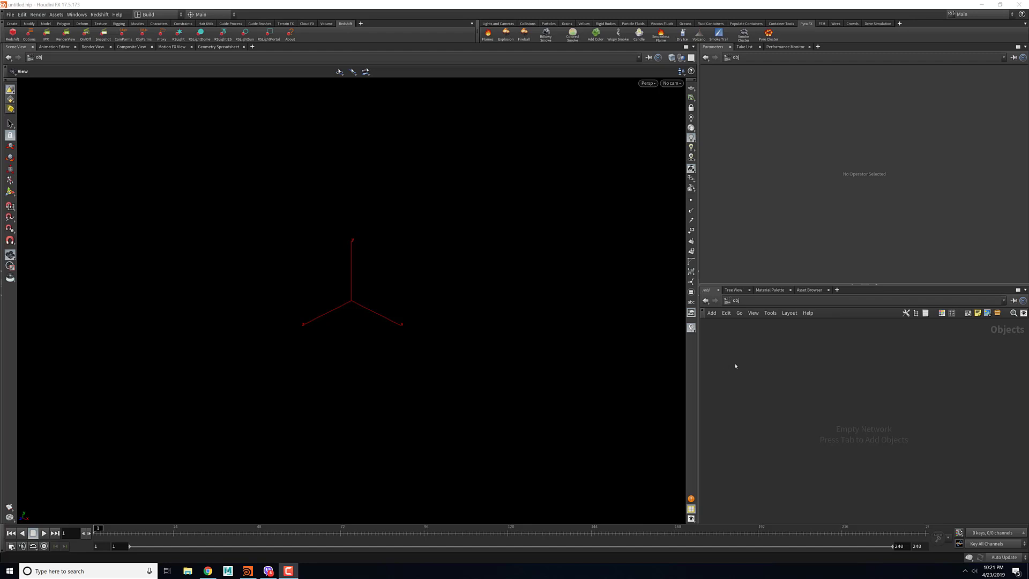
- Add a Geometry object to the empty scene and go inside its network
key("Tab")
type("geo")
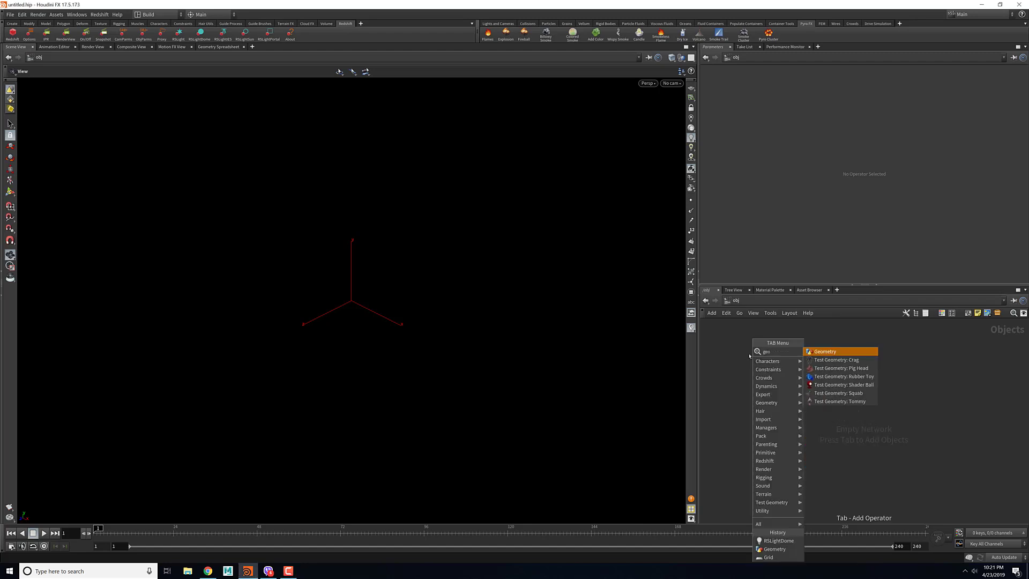
key("Return")
left_click(749, 355)
middle_click_drag(753, 363, 809, 379)
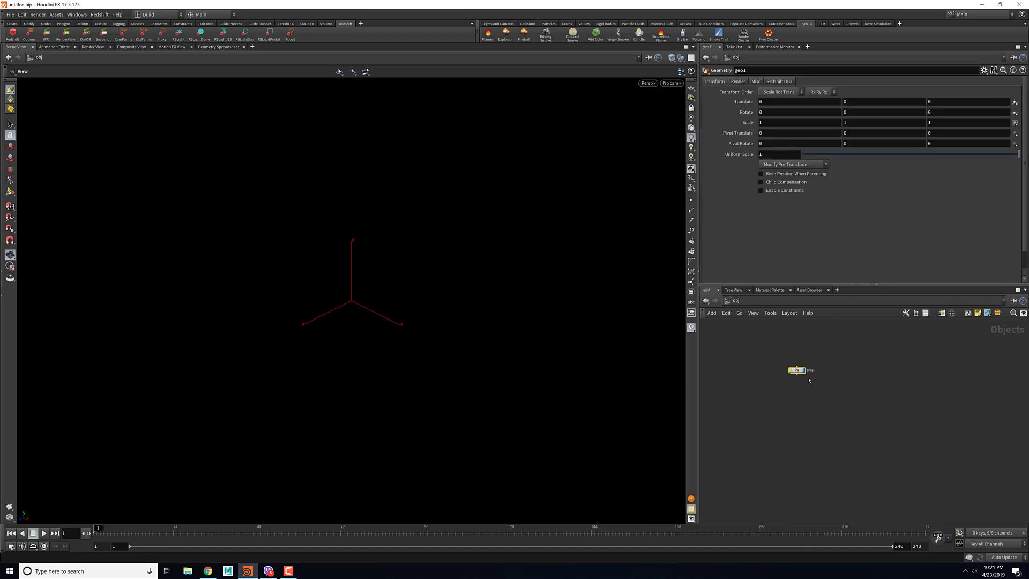
scroll(798, 379, "up", 5)
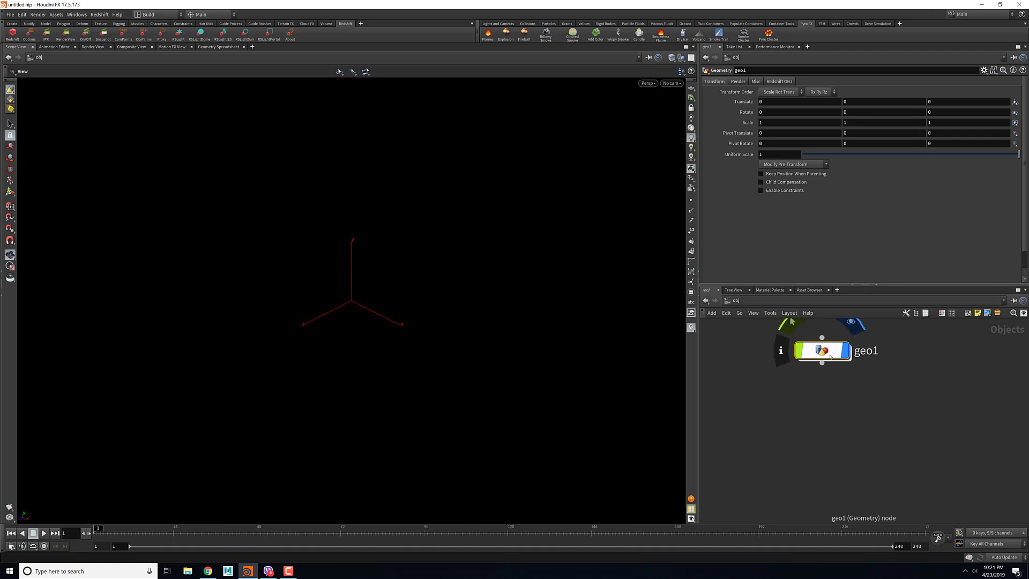
double_click(816, 354)
- Add a Sphere node to the empty geometry network
key("Tab")
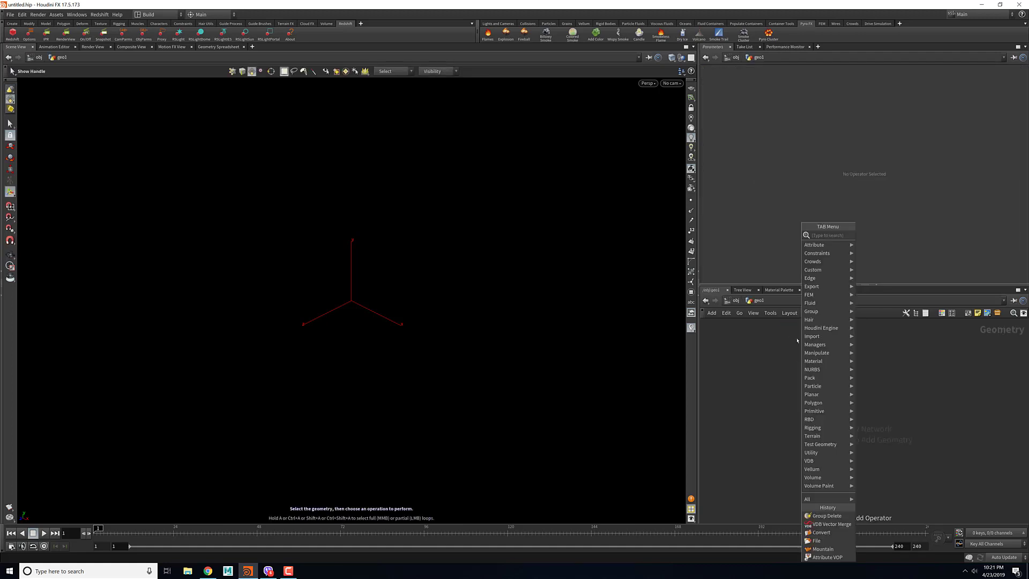
type("sp")
key("Return")
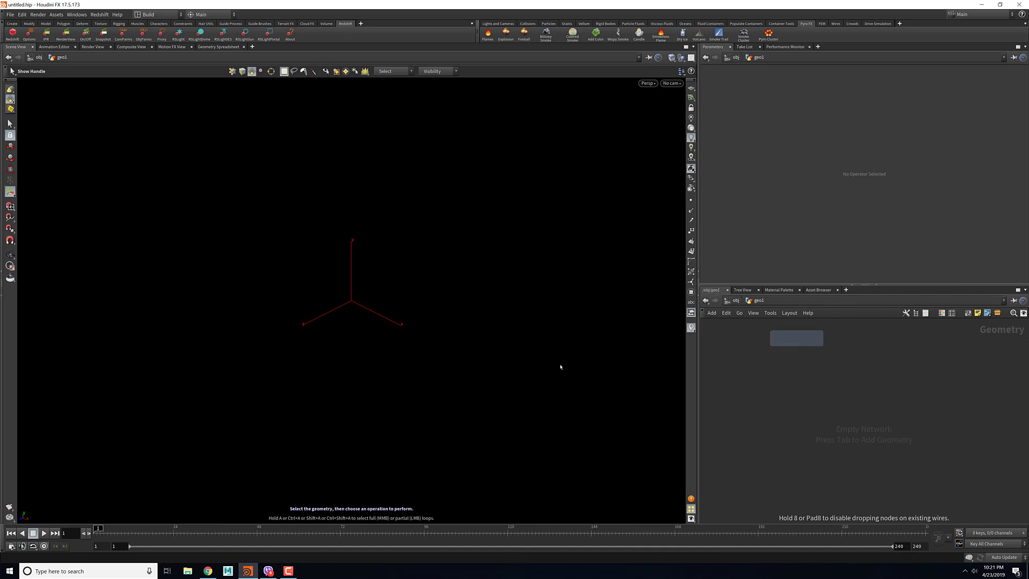
left_click(824, 378)
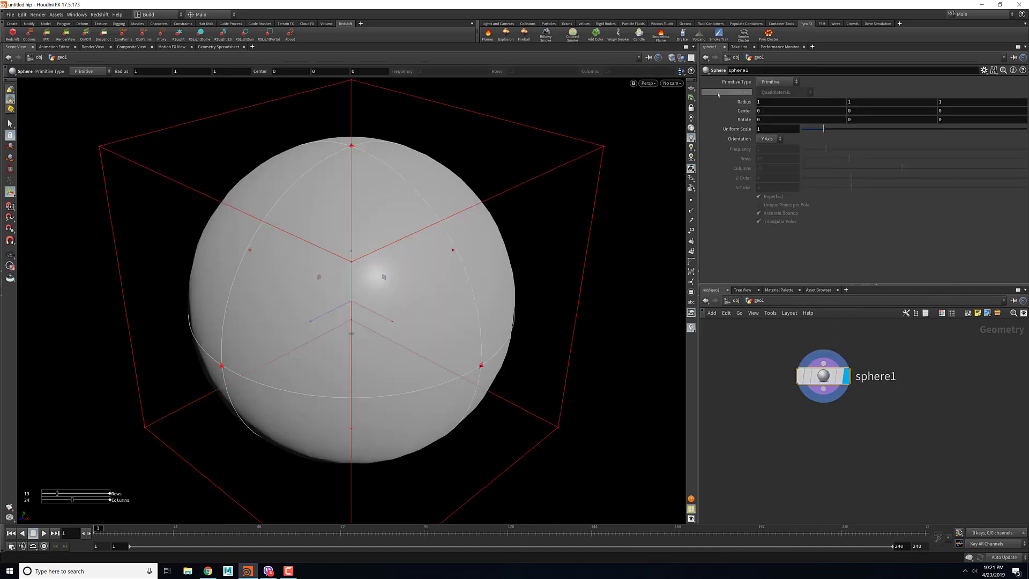
- Set the sphere's primitive type to Polygon and its frequency to 20
left_click(775, 81)
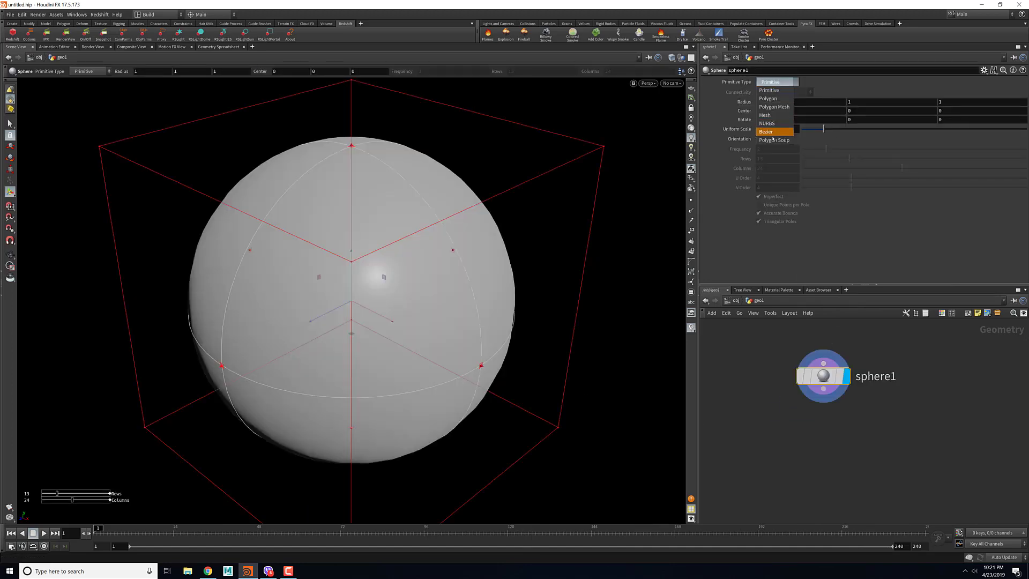
left_click(768, 99)
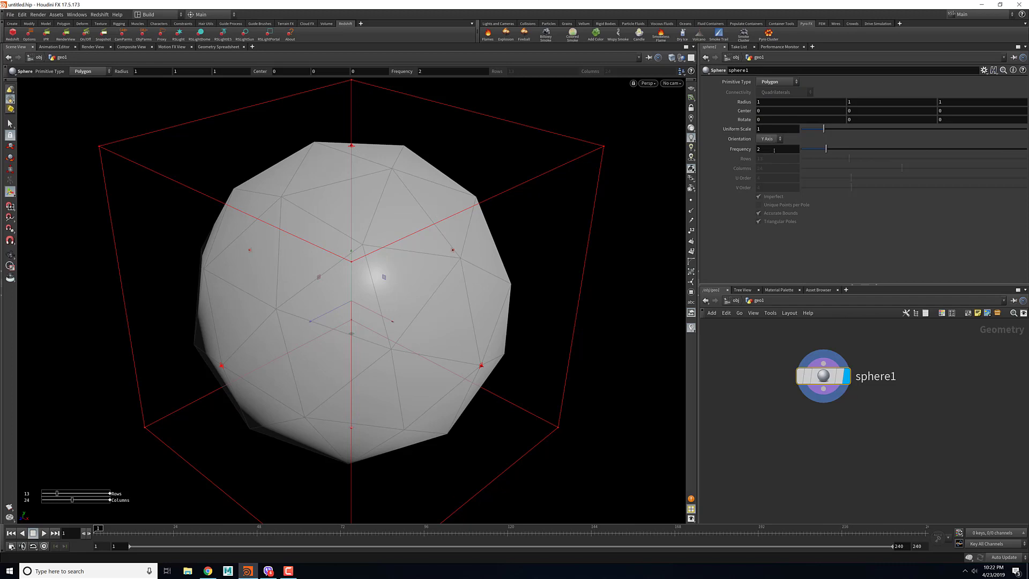
left_click(774, 150)
type("0")
key("Return")
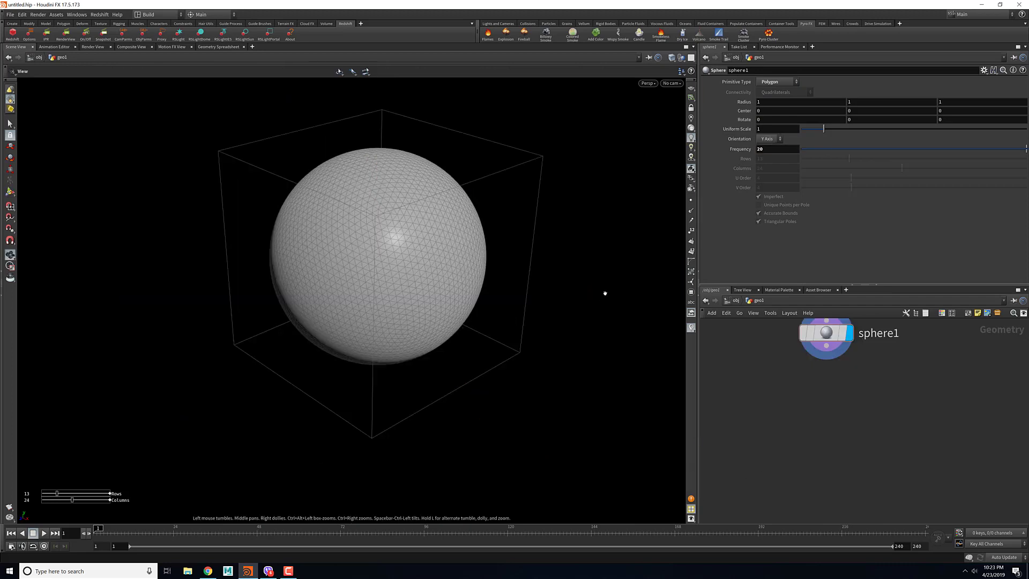
key("Return")
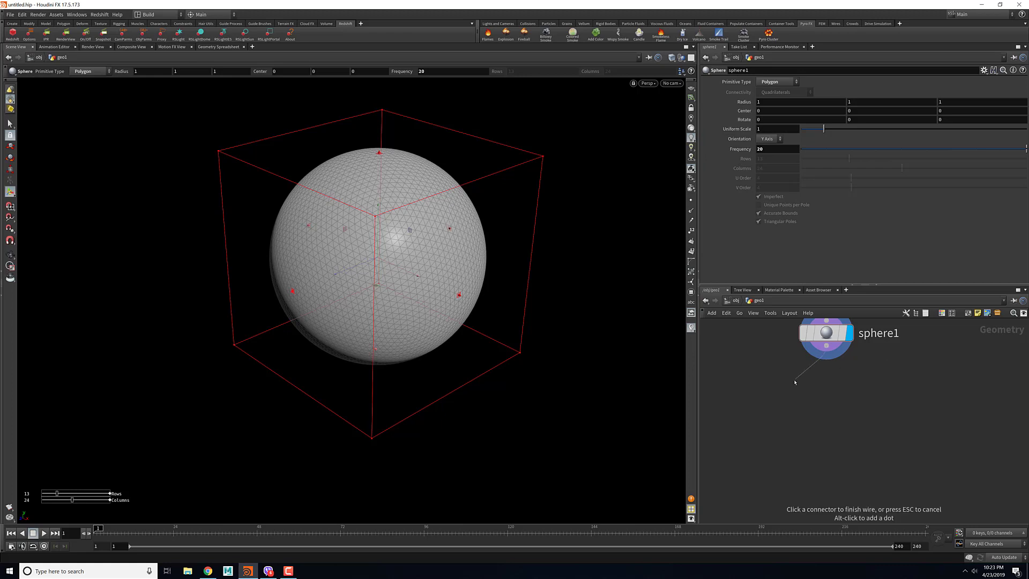
- Add a UV Project node fed by the sphere and make it the displayed node
key("Tab")
mouse_move(799, 369)
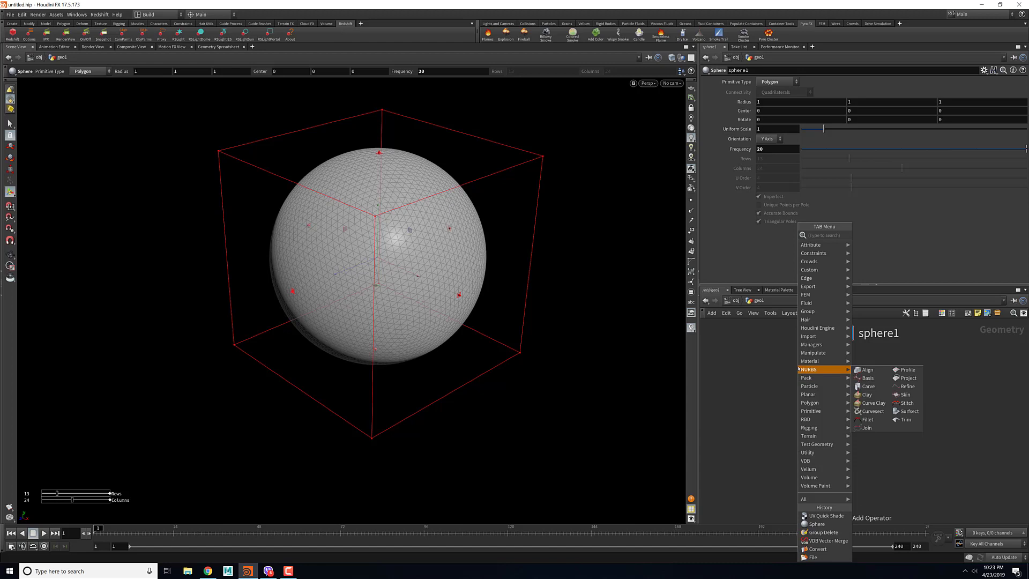
type("uvunw")
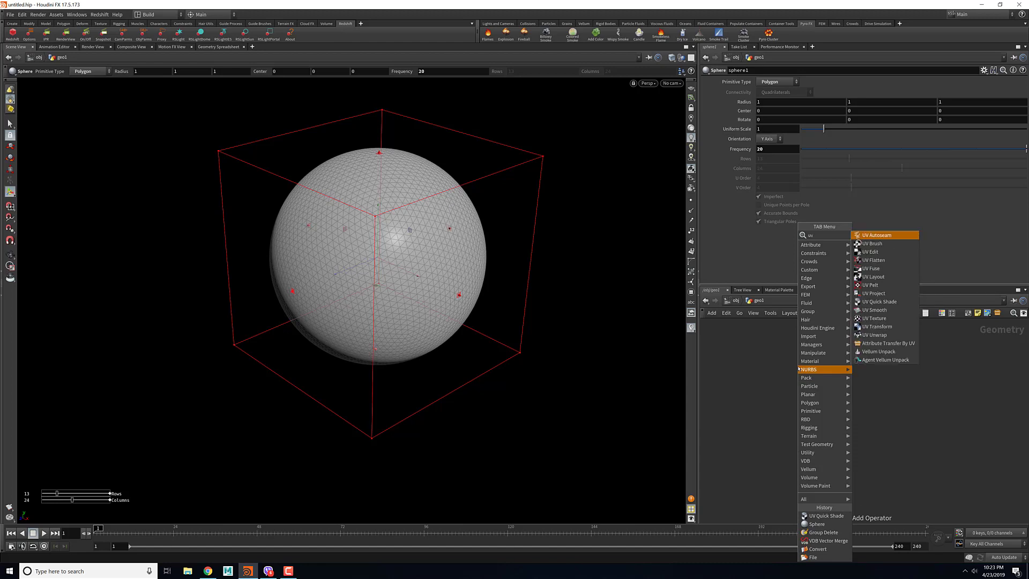
key("Return")
left_click(798, 385)
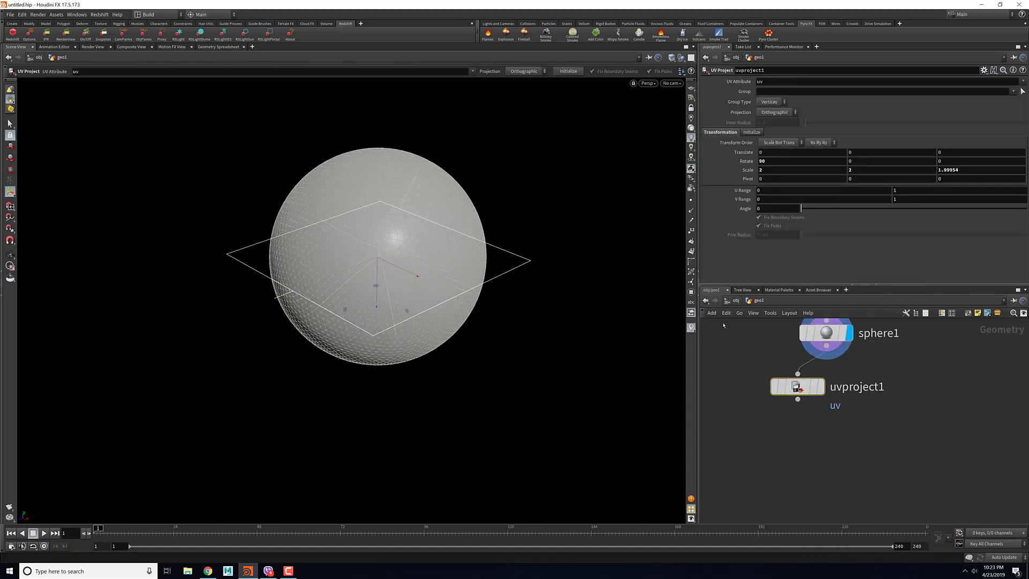
left_click(821, 387)
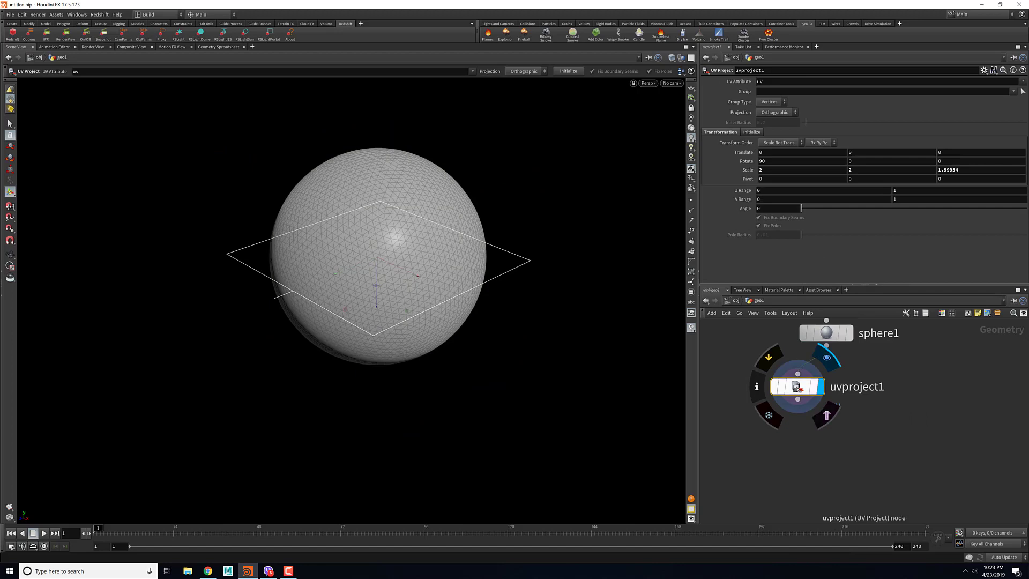
- Set the UV projection to Plastic Wrap and its group type to Points
left_click(776, 112)
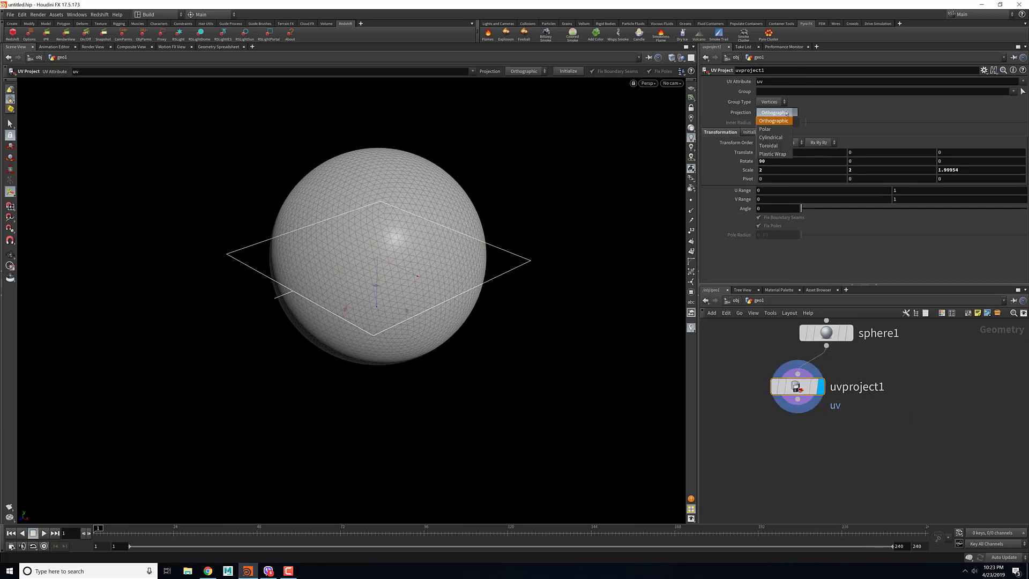
left_click(772, 155)
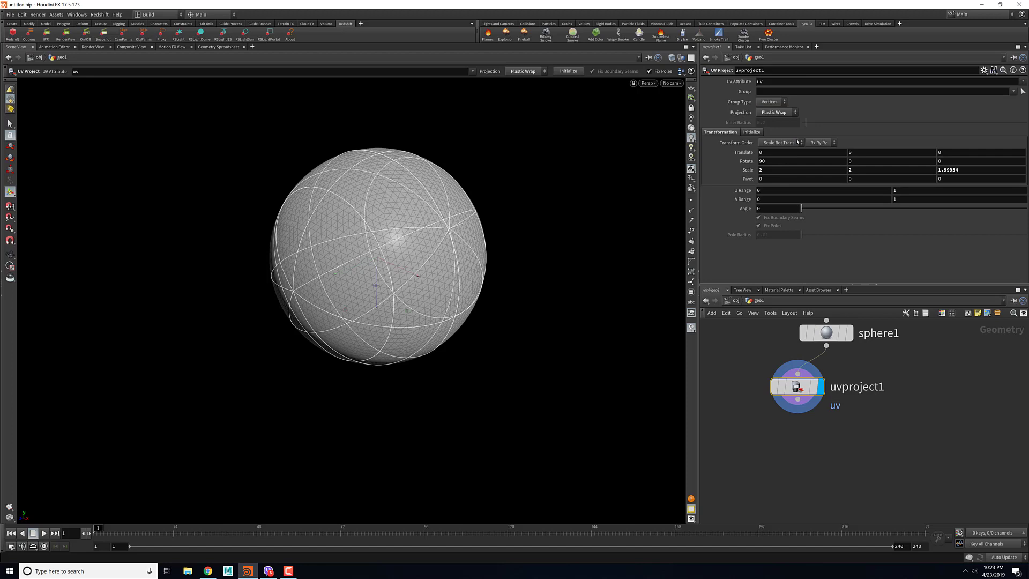
left_click(777, 102)
left_click(773, 118)
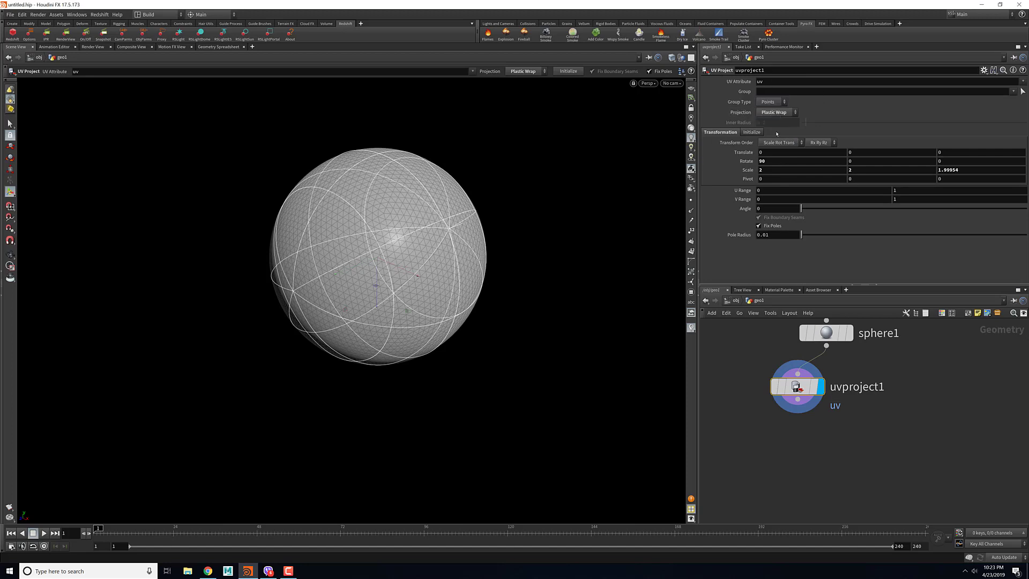
left_click(804, 450)
middle_click_drag(539, 312, 525, 304, "alt")
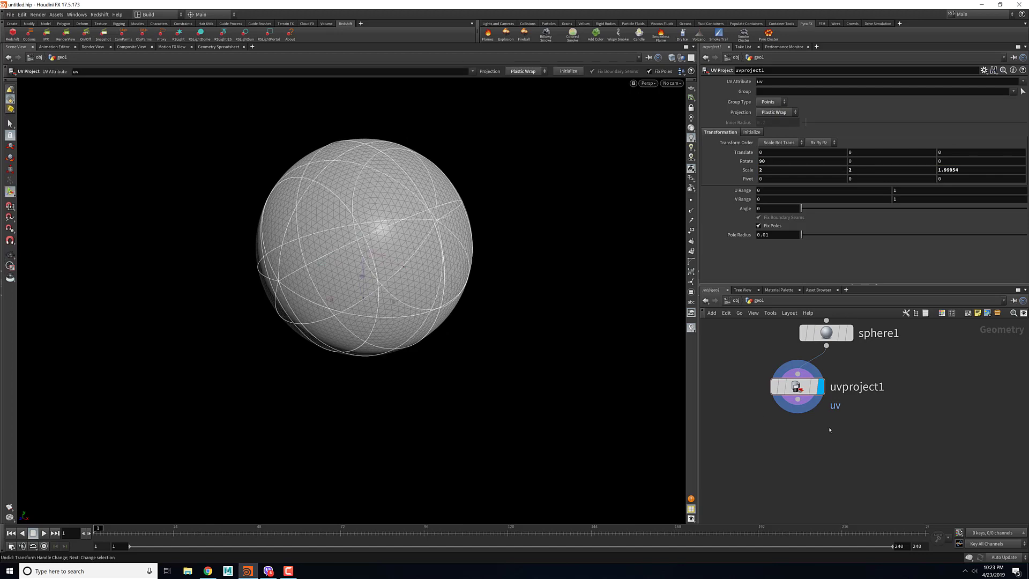
- Add an Attribute VOP node fed by the UV Project node, make it the displayed node and go inside it
left_click_drag(798, 388, 820, 388)
key("Tab")
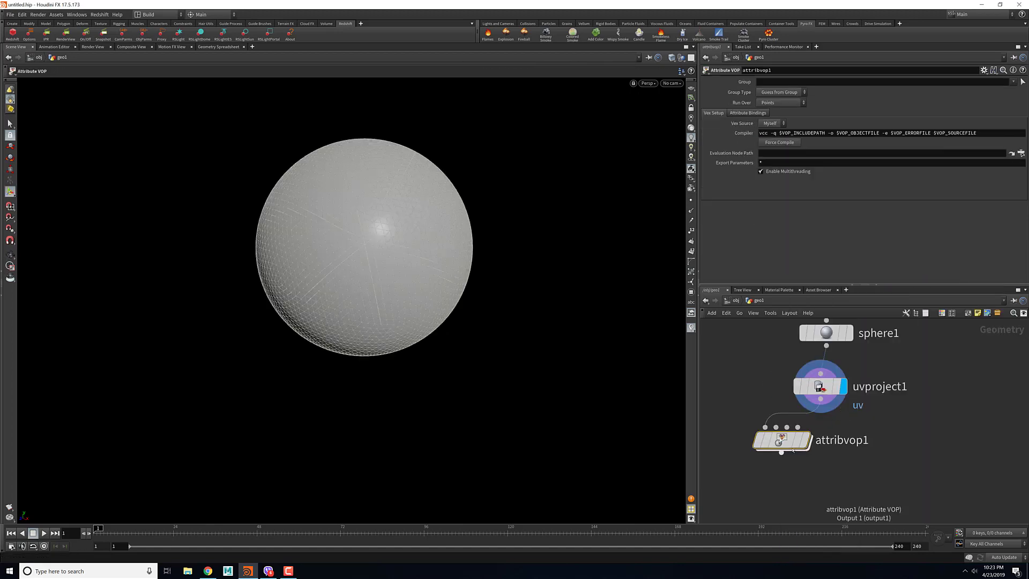
left_click_drag(783, 446, 803, 446)
double_click(830, 445)
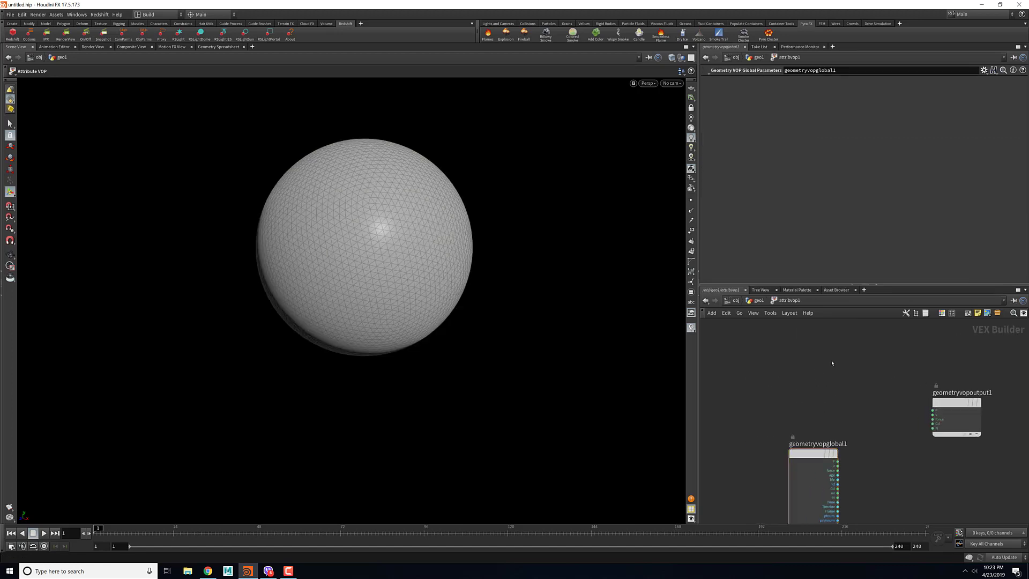
- Add a Color Map node and a UV Coords node, wiring the u and v outputs into the color map's u and v inputs
key("Tab")
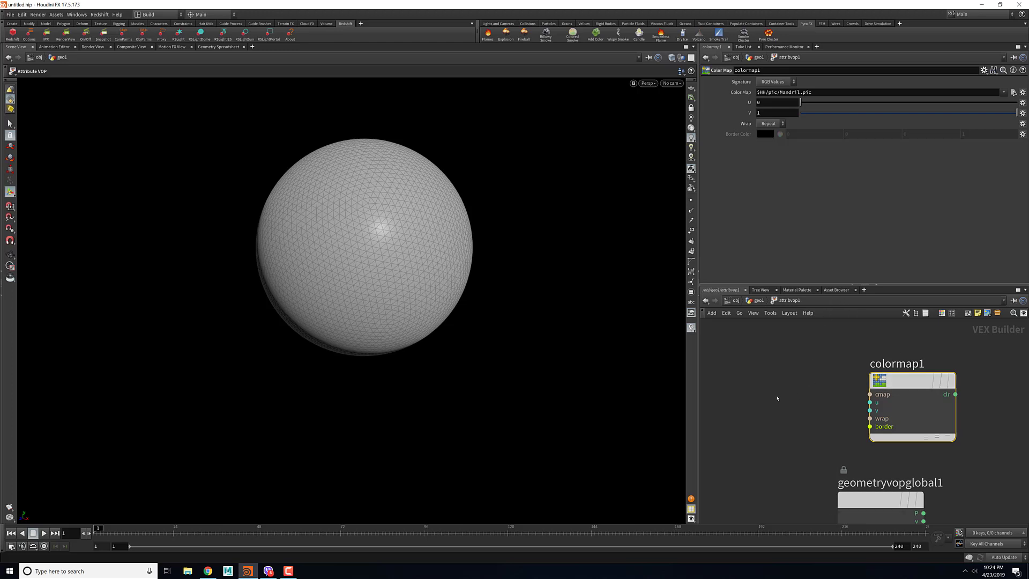
key("Tab")
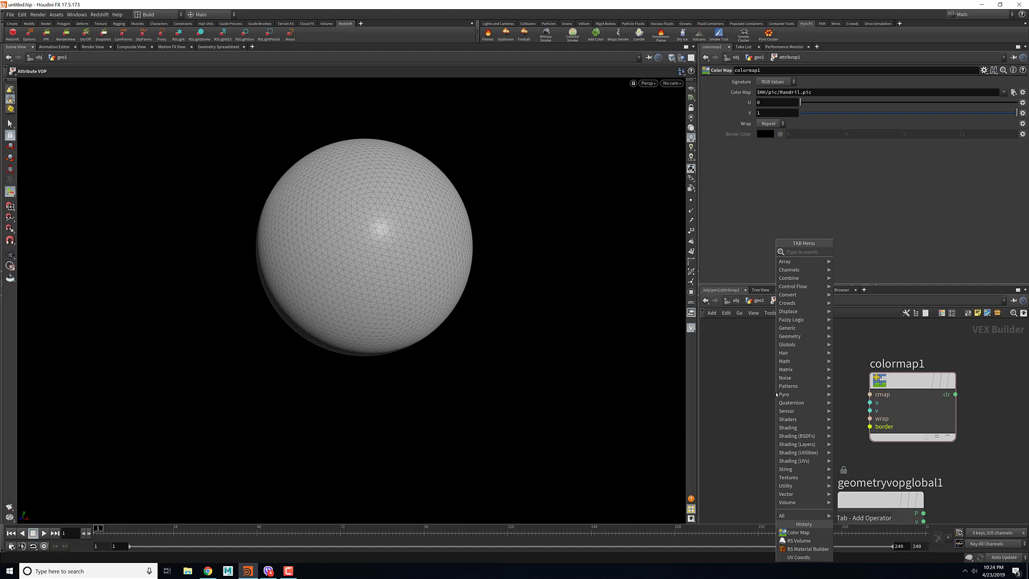
left_click(799, 557)
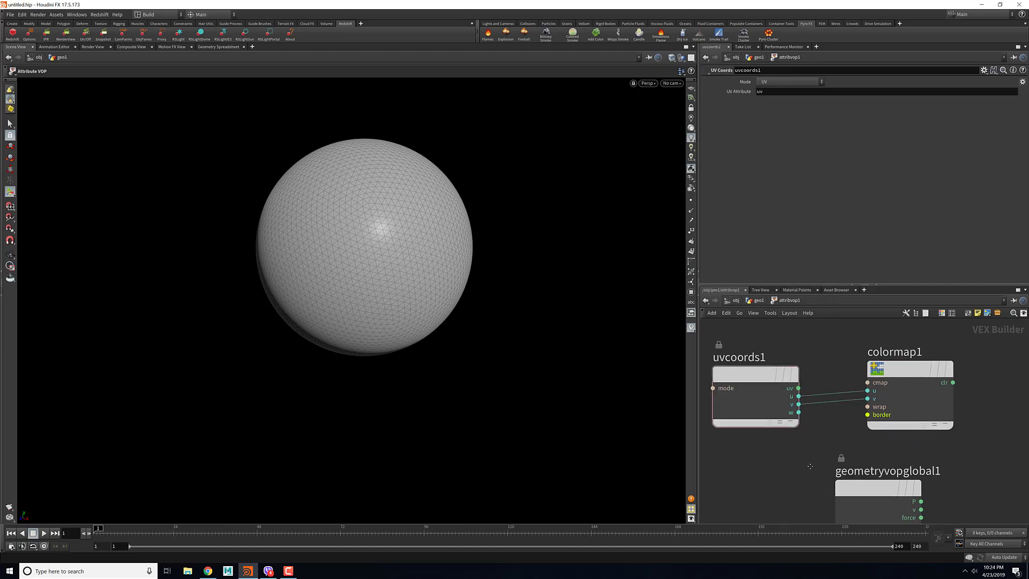
left_click_drag(873, 387, 876, 385)
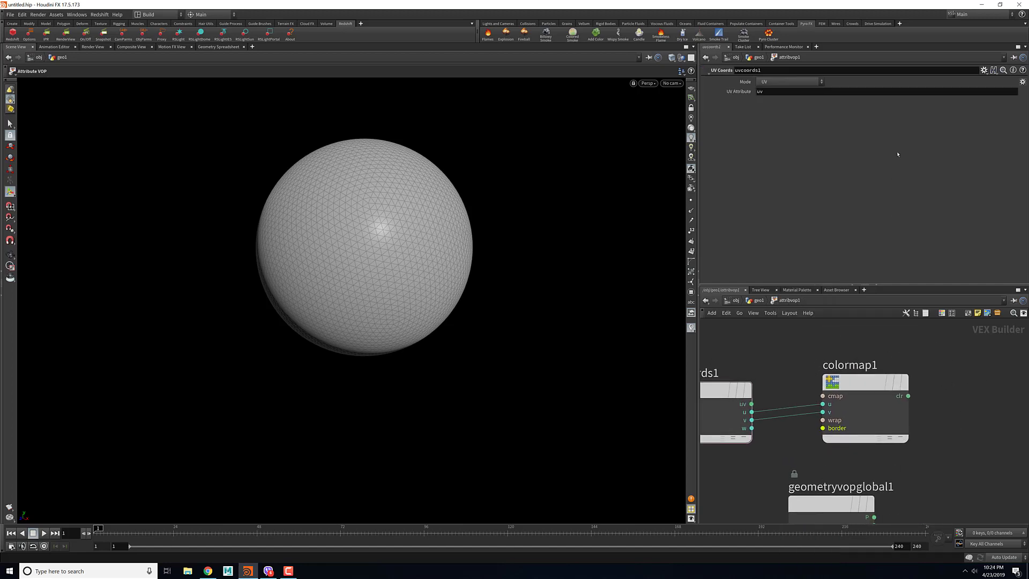
- Load Abstract Colorful Background.jpg from E:/HoudiniProjects/ as the color map's image
left_click(862, 412)
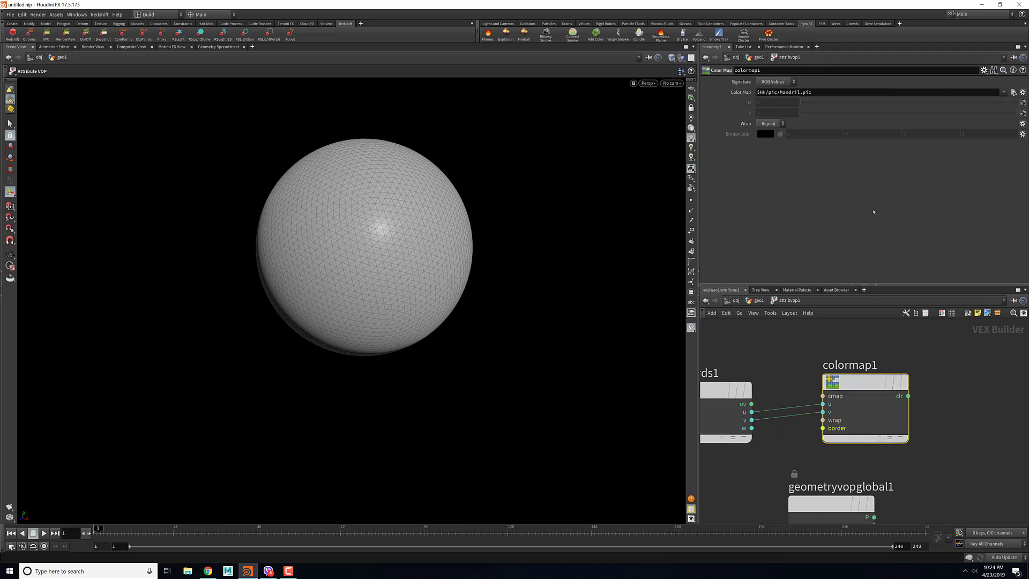
left_click(1014, 93)
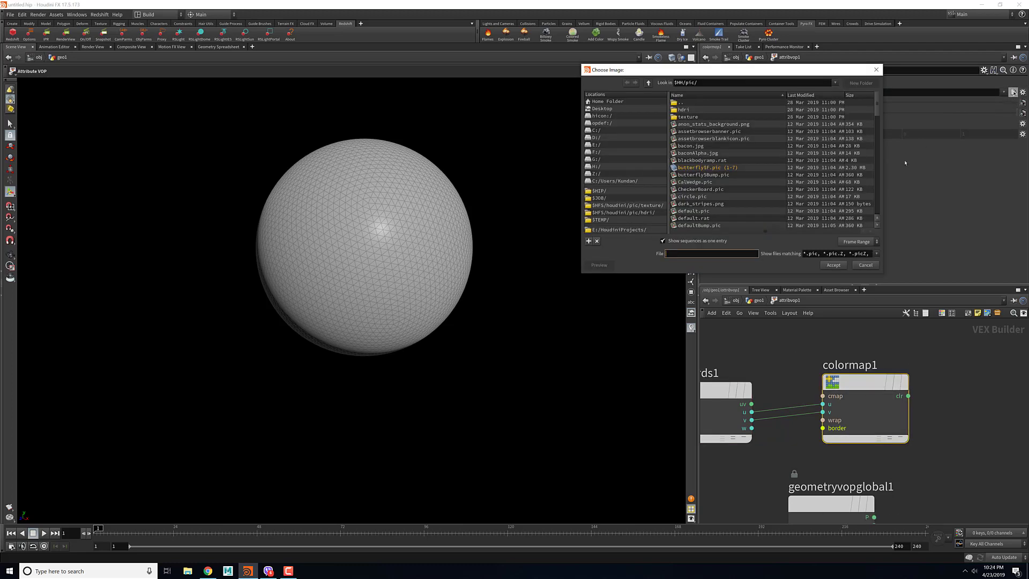
left_click(627, 229)
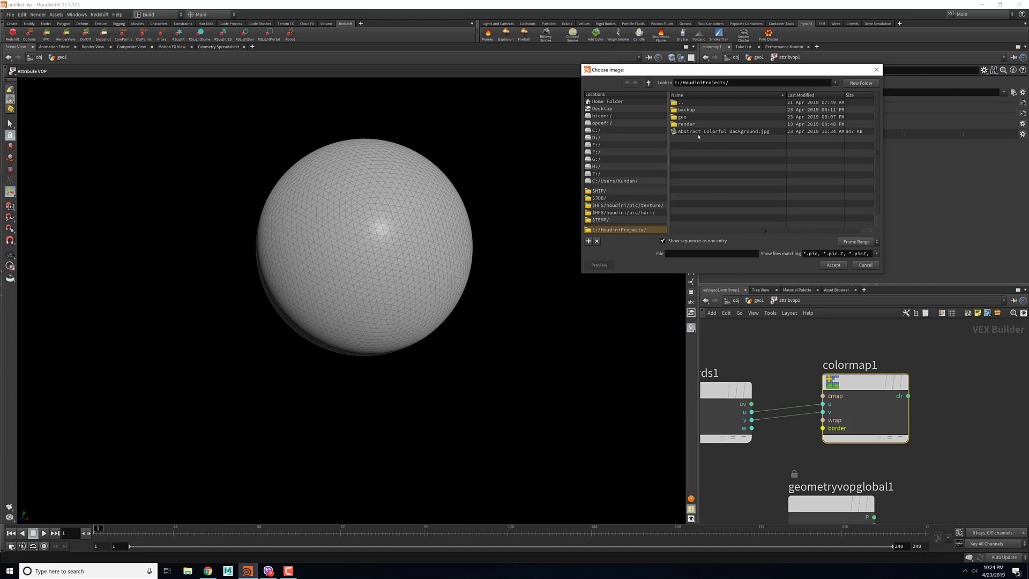
left_click(722, 132)
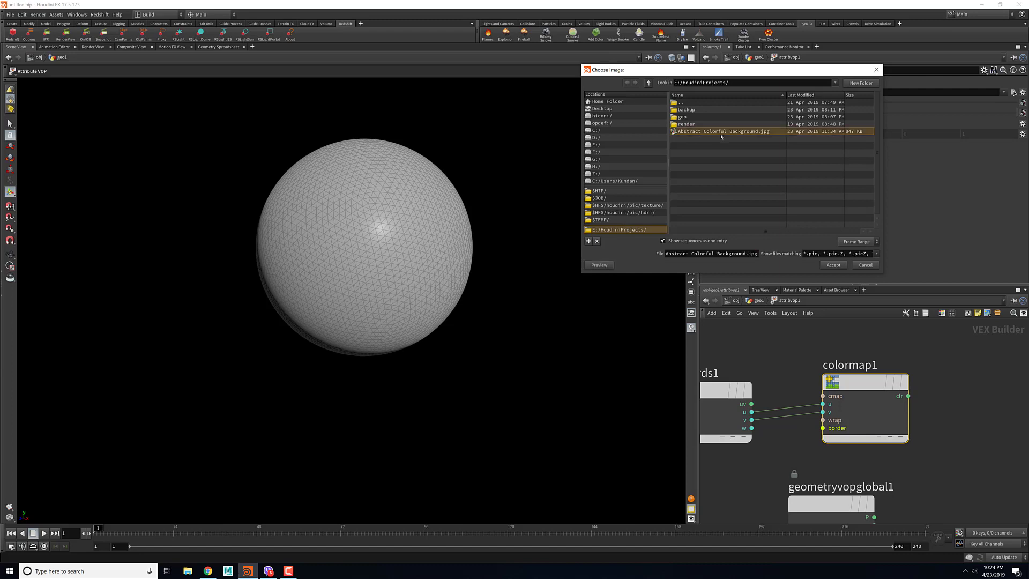
left_click(833, 266)
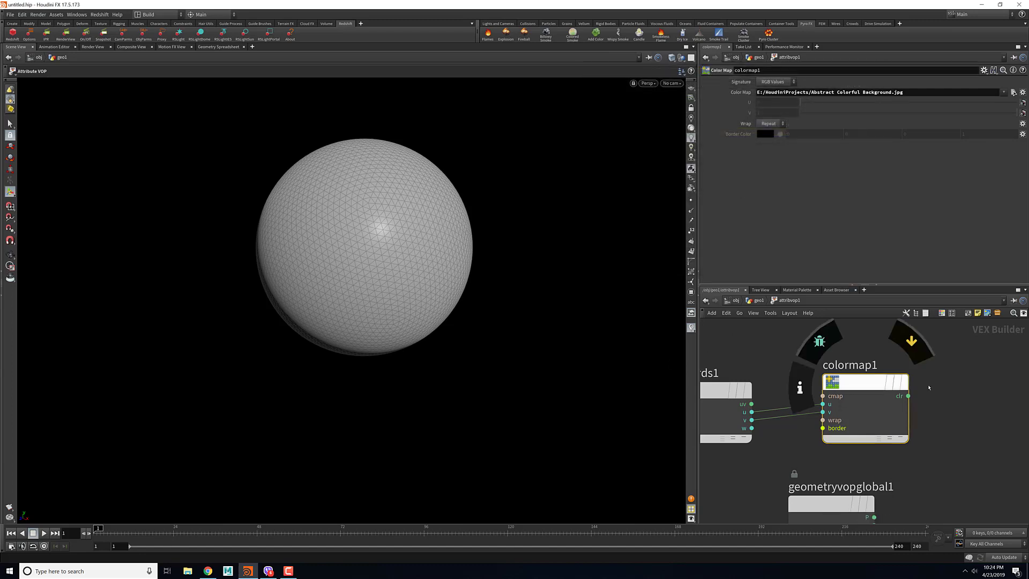
- Connect the color map's clr output to the Cd input of the geometry output node and inspect the coloured sphere
middle_click_drag(906, 391, 785, 375)
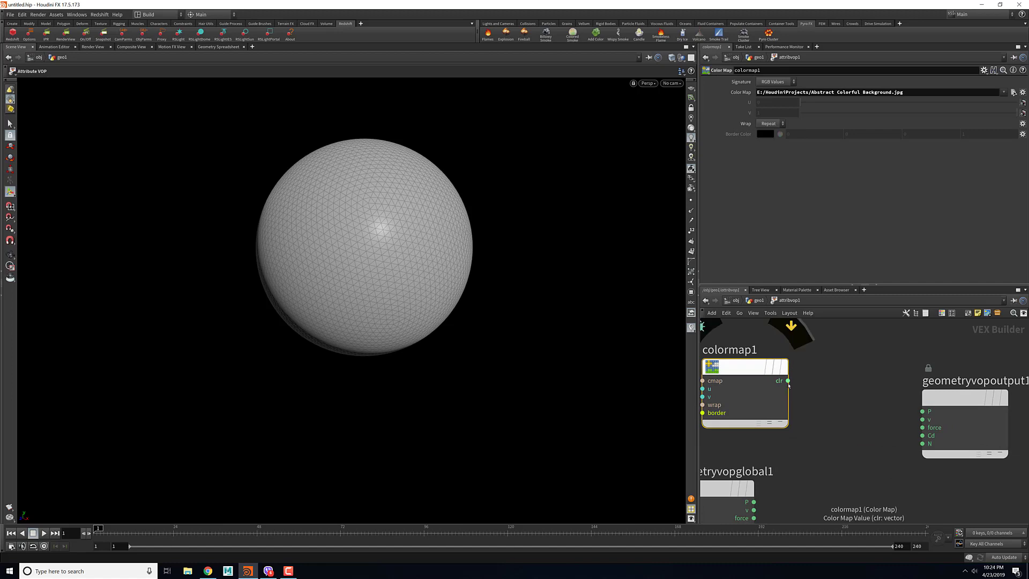
left_click_drag(788, 380, 922, 436)
left_click_drag(459, 206, 464, 290)
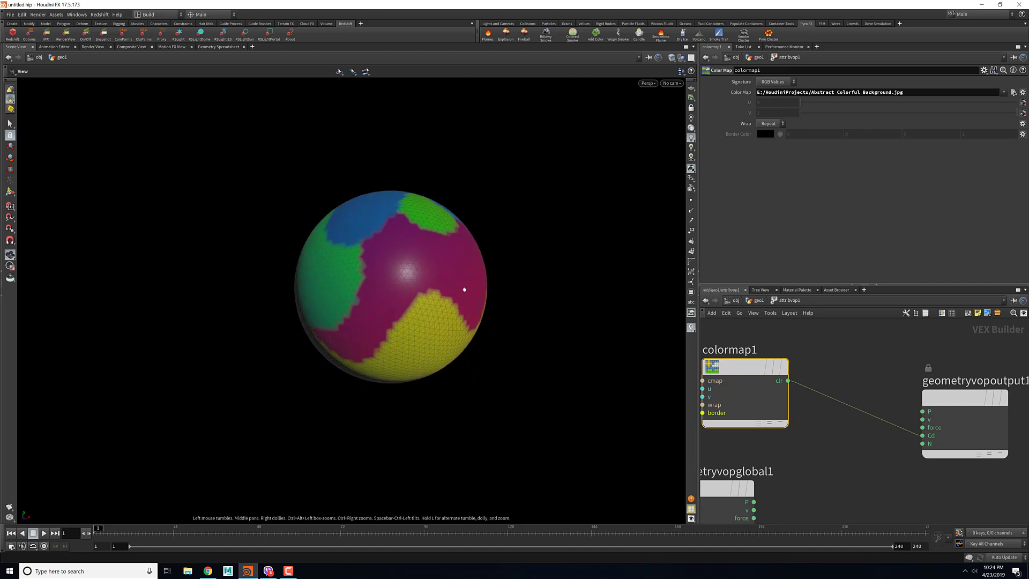
key("f")
middle_click_drag(451, 295, 471, 262)
right_click_drag(471, 262, 429, 269)
mouse_move(430, 268)
left_mouse_down()
mouse_move(417, 316)
mouse_move(437, 287)
left_mouse_up()
middle_click_drag(437, 287, 449, 299)
- Return to the geo1 network, wire a Mountain node after attribvop1 and make it the displayed node
left_click(760, 302)
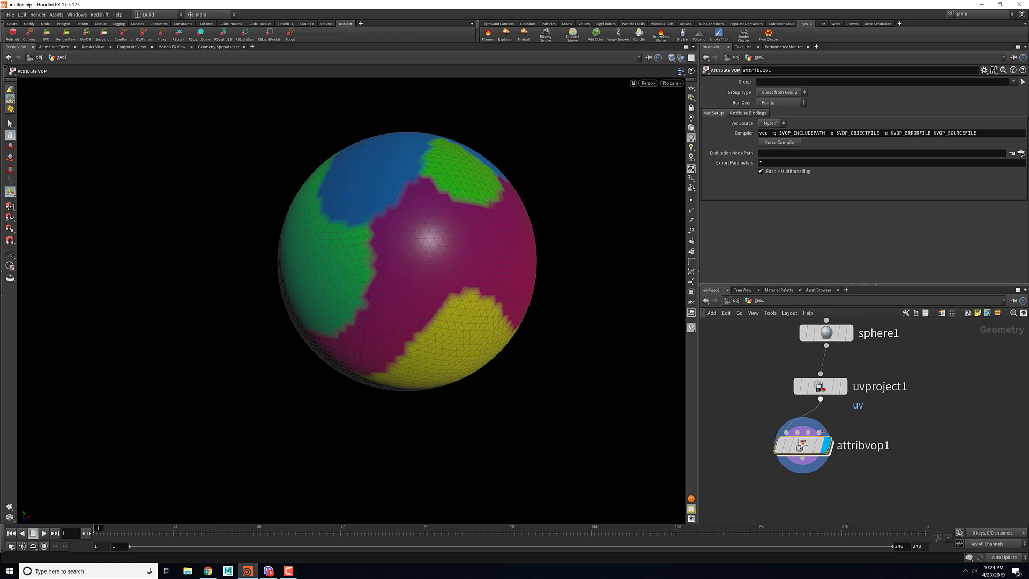
middle_click_drag(932, 428, 929, 398)
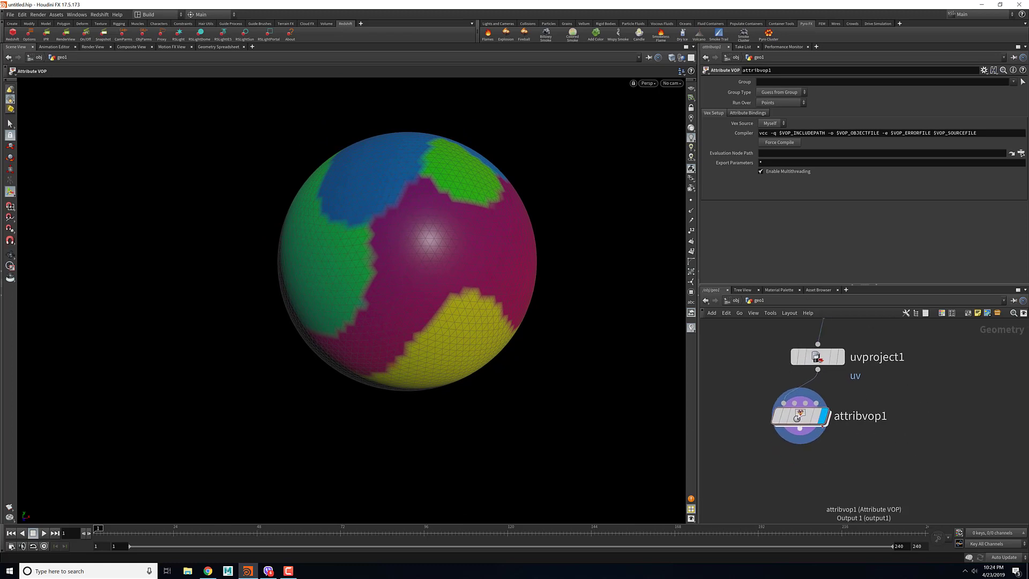
left_click_drag(807, 418, 814, 416)
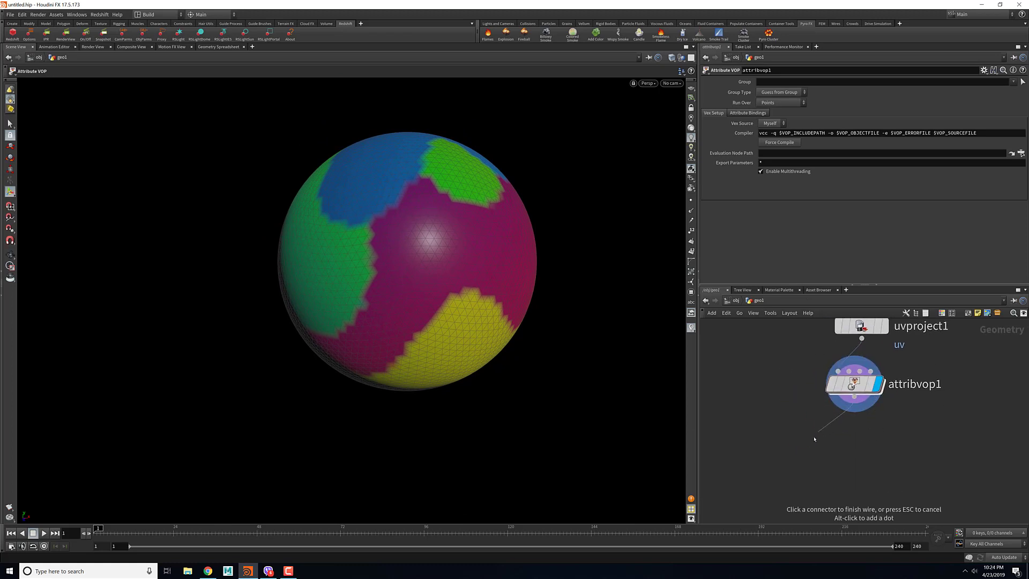
key("Tab")
type("mountain")
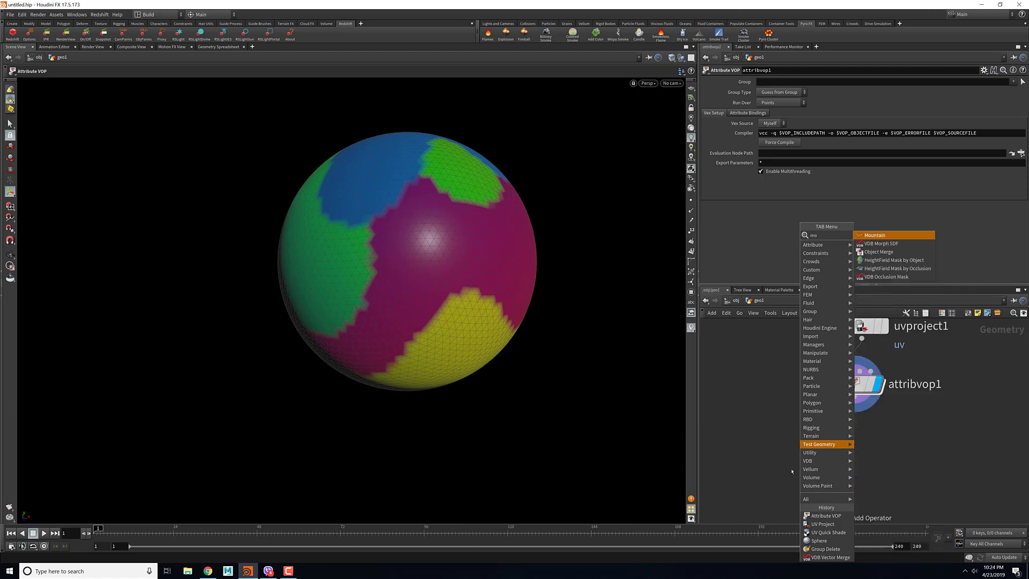
key("Return")
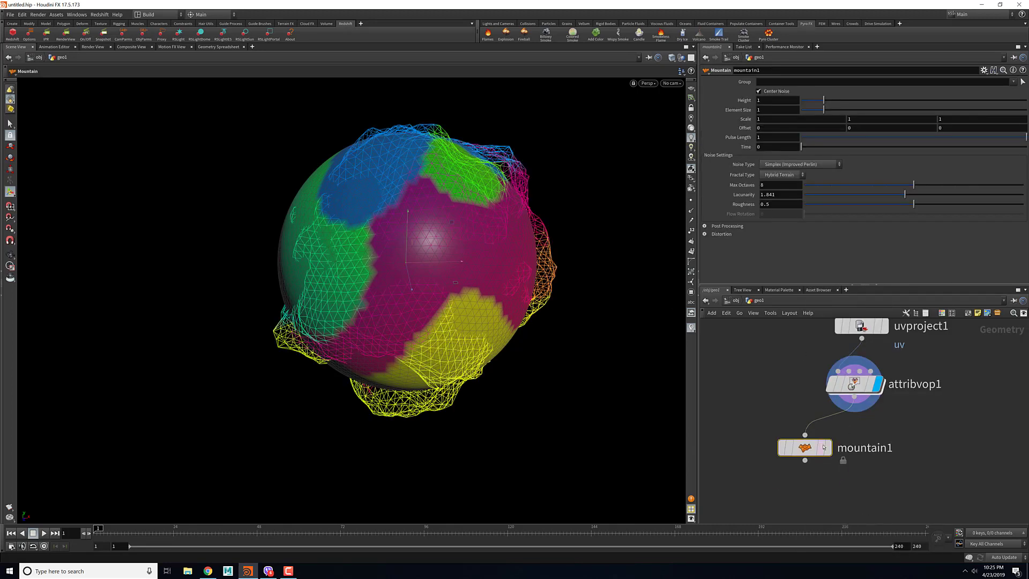
left_click(827, 448)
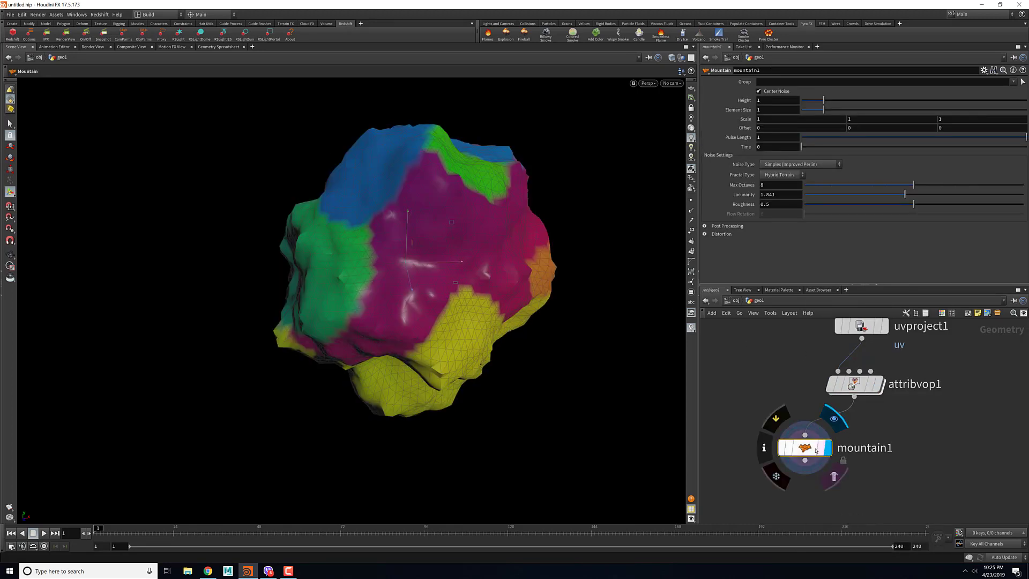
scroll(365, 217, "down", 2)
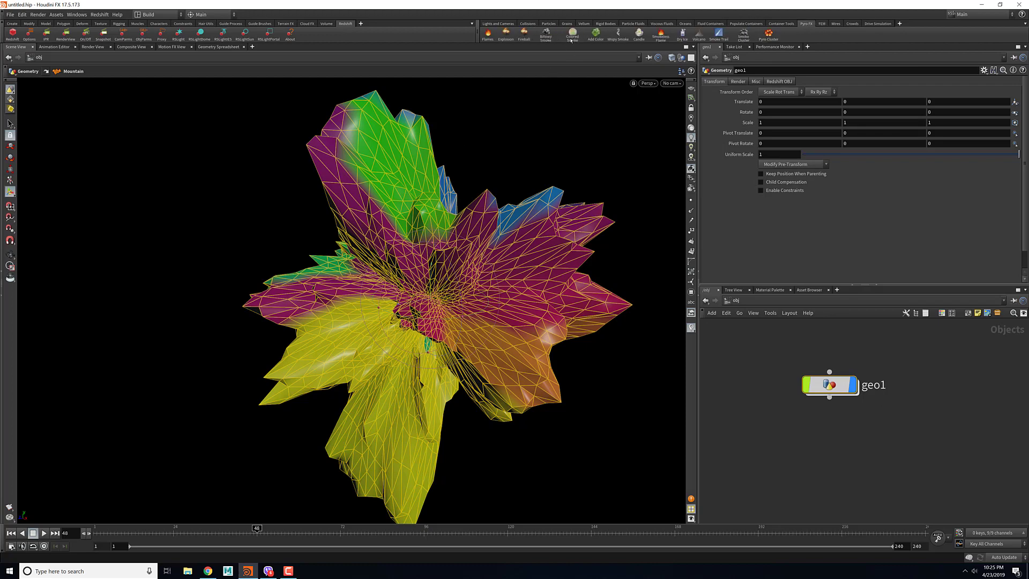
- Apply the Colored Smoke tool to geo1 and arrange the pyro_sim and pyro_import nodes close to geo1
left_click(572, 38)
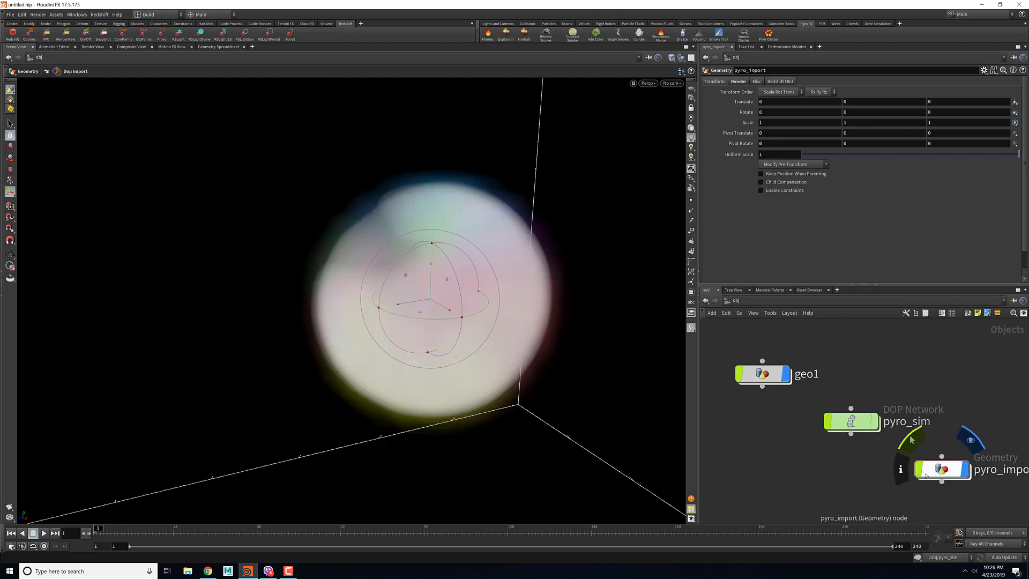
left_click_drag(926, 475, 923, 396)
left_click_drag(857, 423, 798, 437)
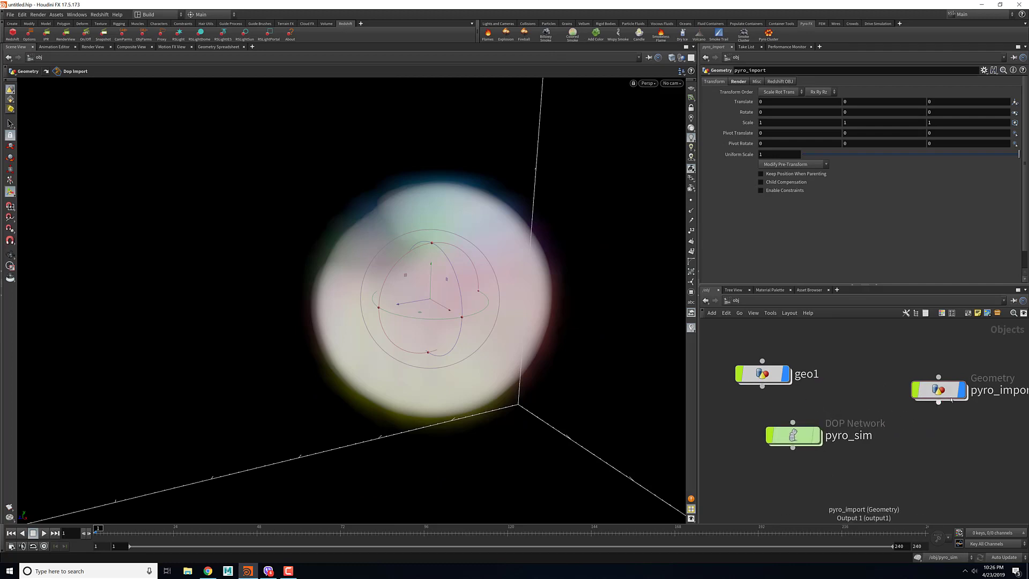
left_click_drag(952, 399, 909, 383)
left_click_drag(843, 444, 826, 443)
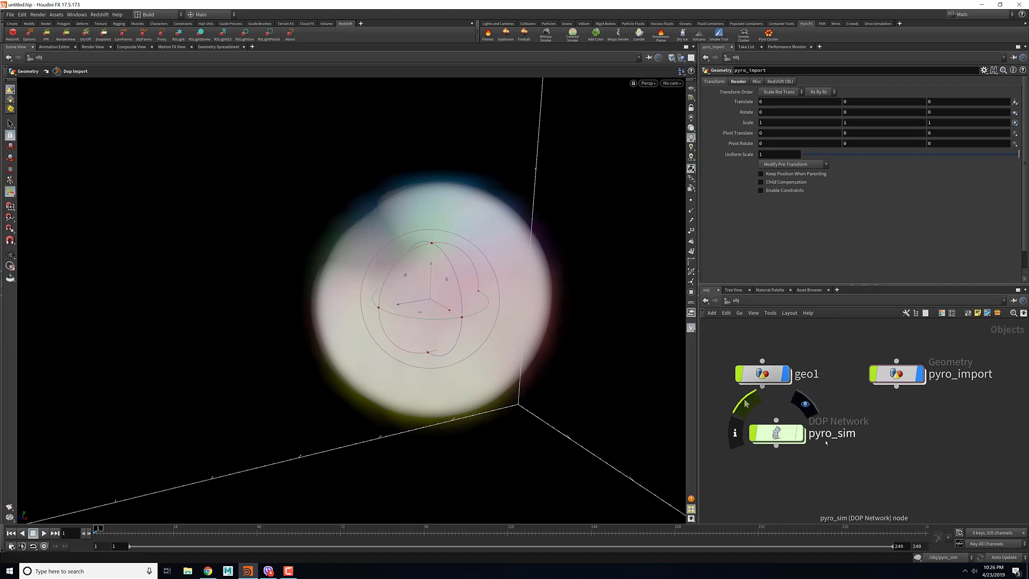
left_click_drag(900, 375, 878, 387)
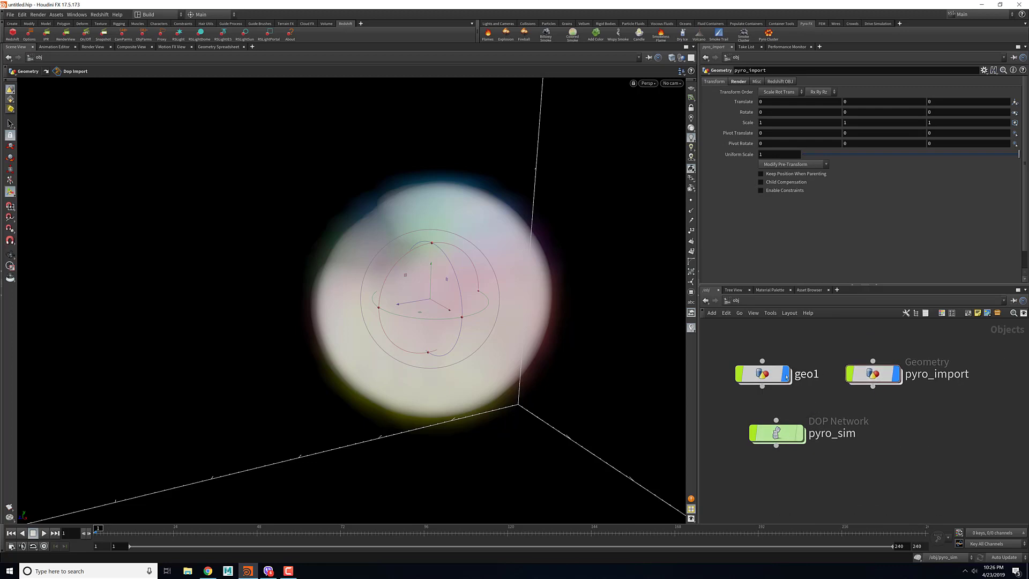
- Go inside the pyro_sim network and examine the coloured smoke within its container
mouse_move(756, 410)
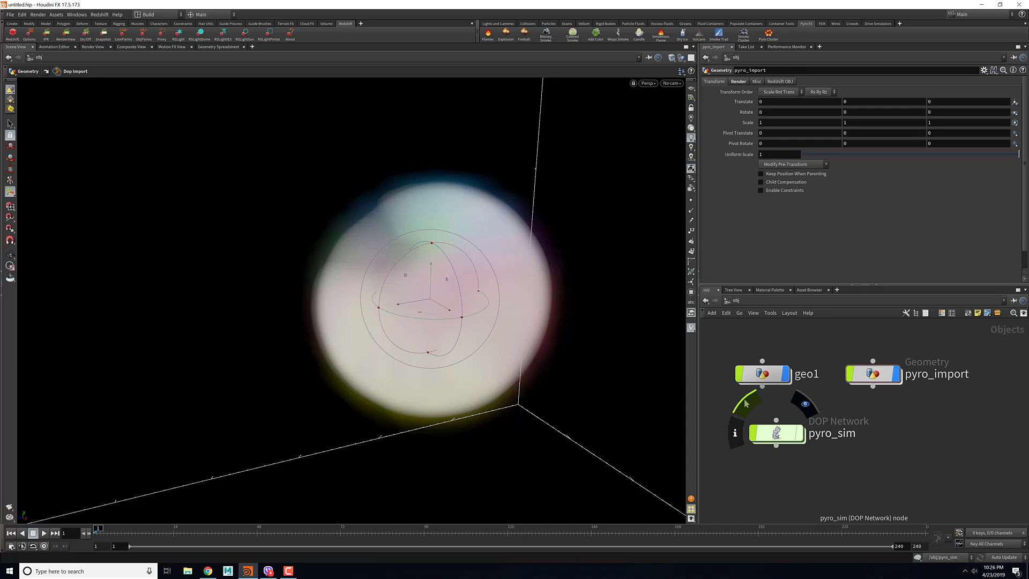
double_click(776, 434)
scroll(379, 317, "down", 5)
scroll(378, 317, "down", 3)
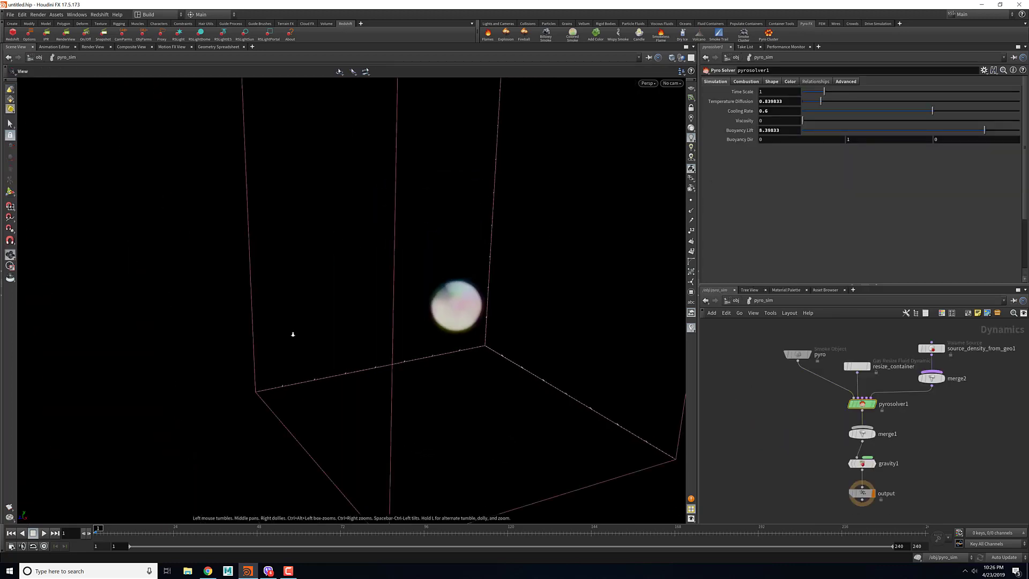
left_click_drag(291, 335, 436, 368)
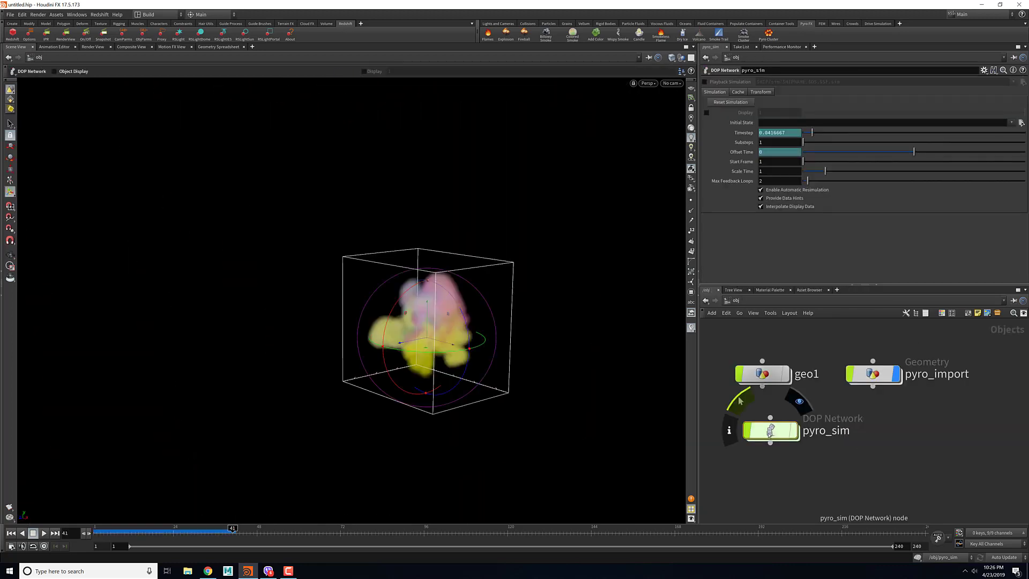
- Inside pyro_sim, set the Activation of source_density_from_geo1 to the expression $F < 25
double_click(778, 433)
scroll(949, 445, "up", 3)
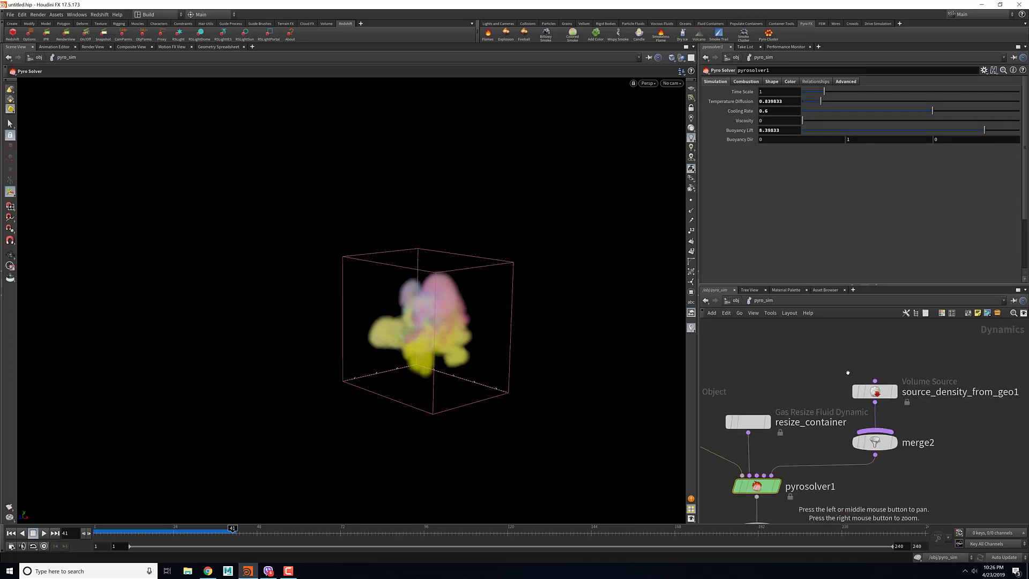
left_click(875, 391)
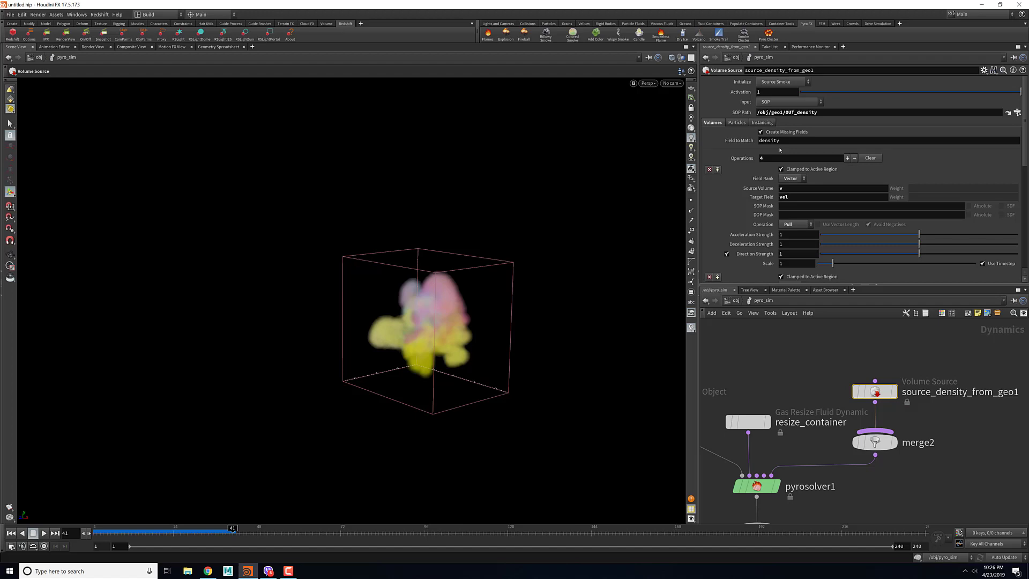
left_click(786, 92)
type("$")
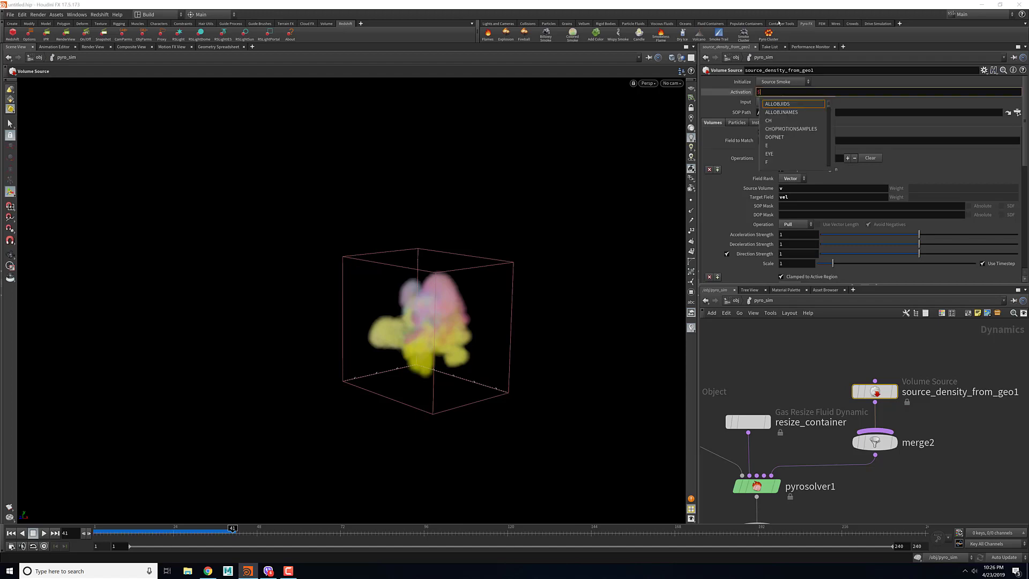
type("F < ")
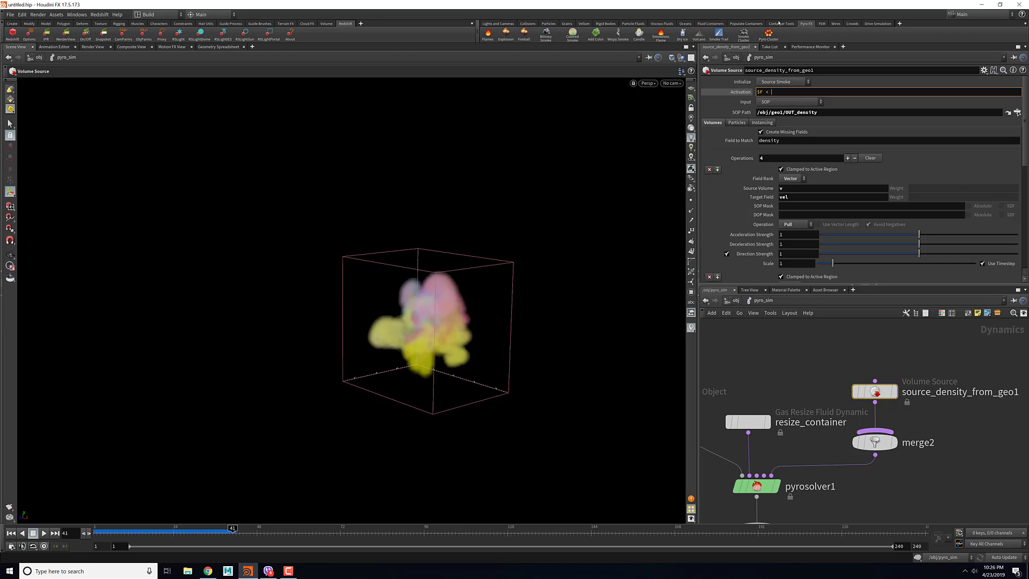
type("25")
key("Return")
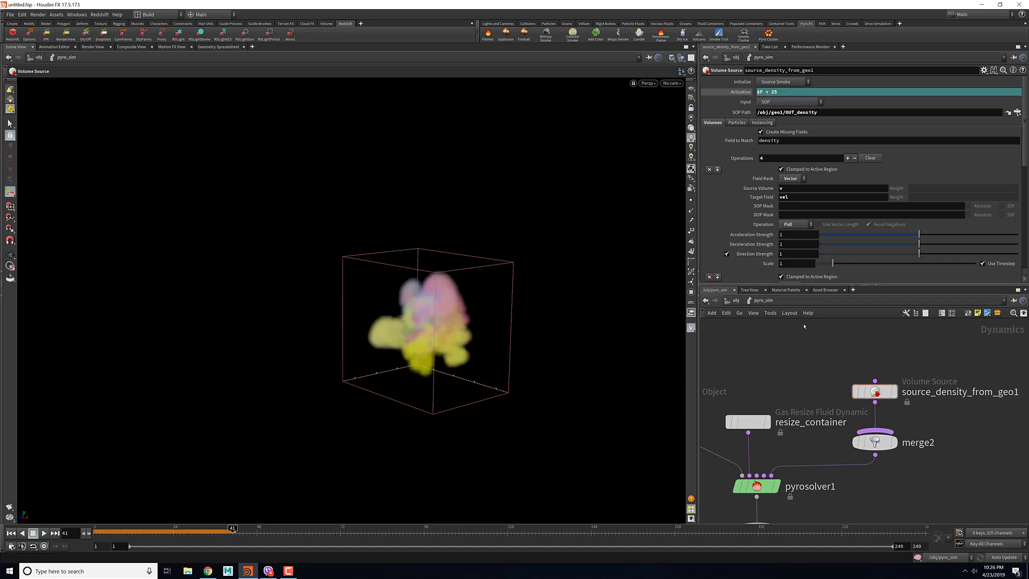
- Rewind to the first frame, switch Activation to show its evaluated value and play the simulation
key("ctrl+Up")
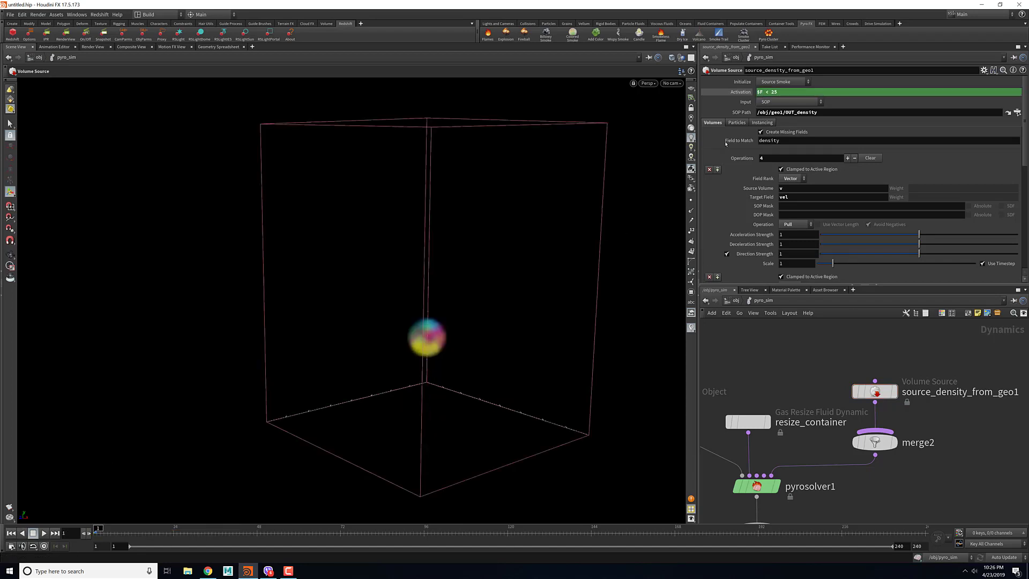
left_click(741, 91)
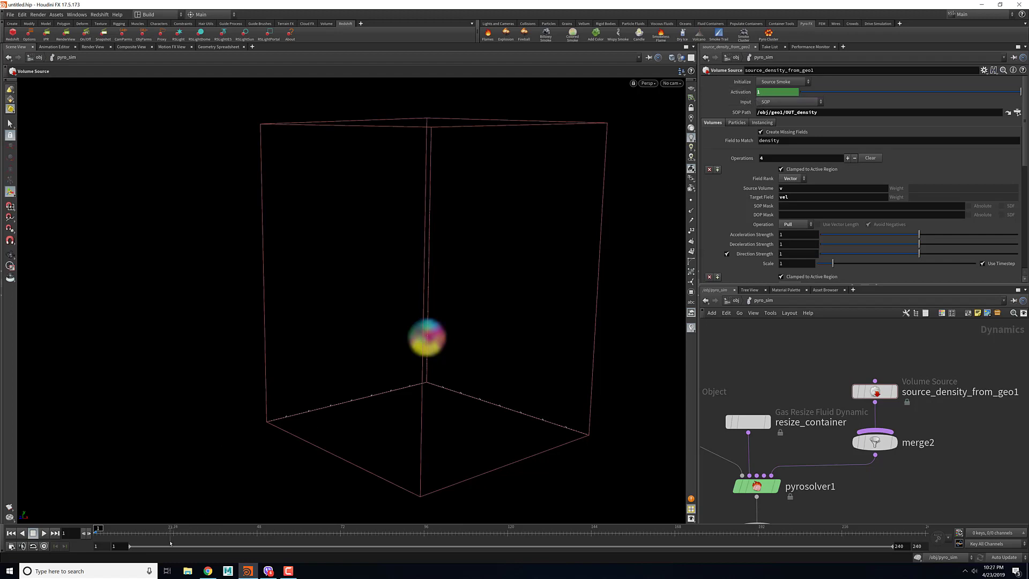
left_click(44, 533)
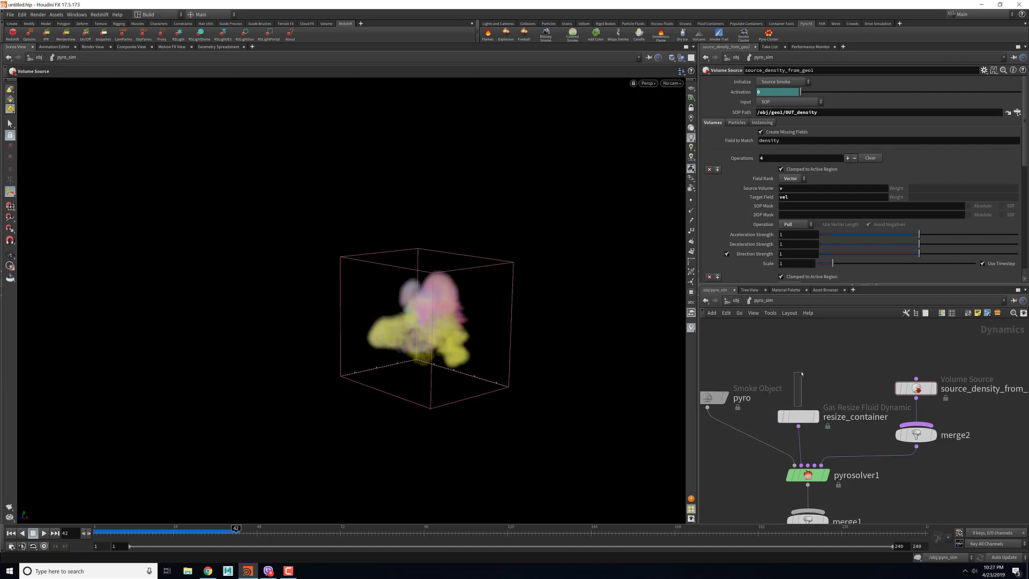
- Move the resize_container node up level with the volume source and inspect the simulated smoke from several angles
left_click_drag(790, 418, 794, 389)
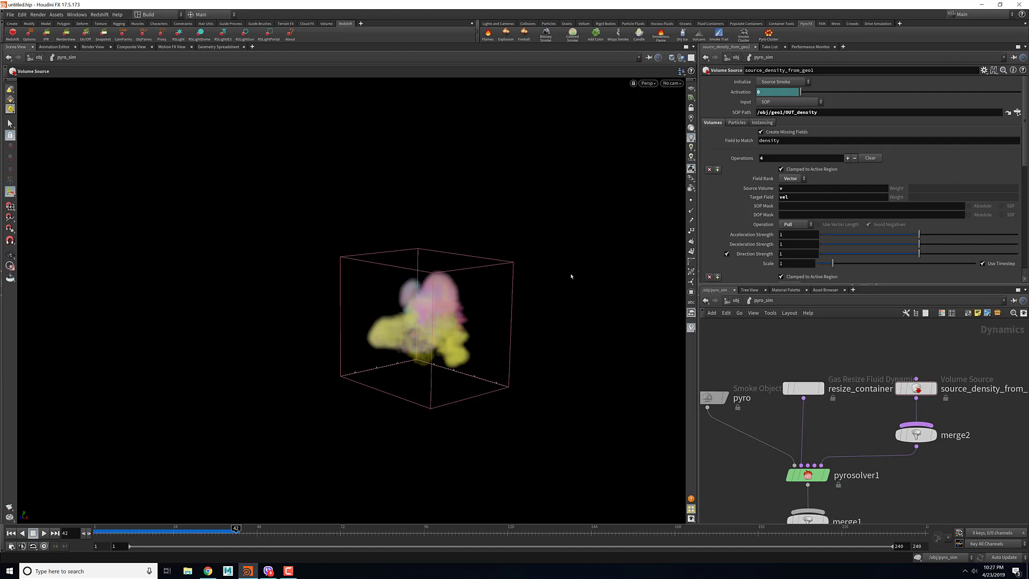
right_click_drag(464, 319, 504, 316, "alt")
middle_click_drag(504, 317, 510, 343, "alt")
left_click_drag(373, 363, 445, 380, "alt")
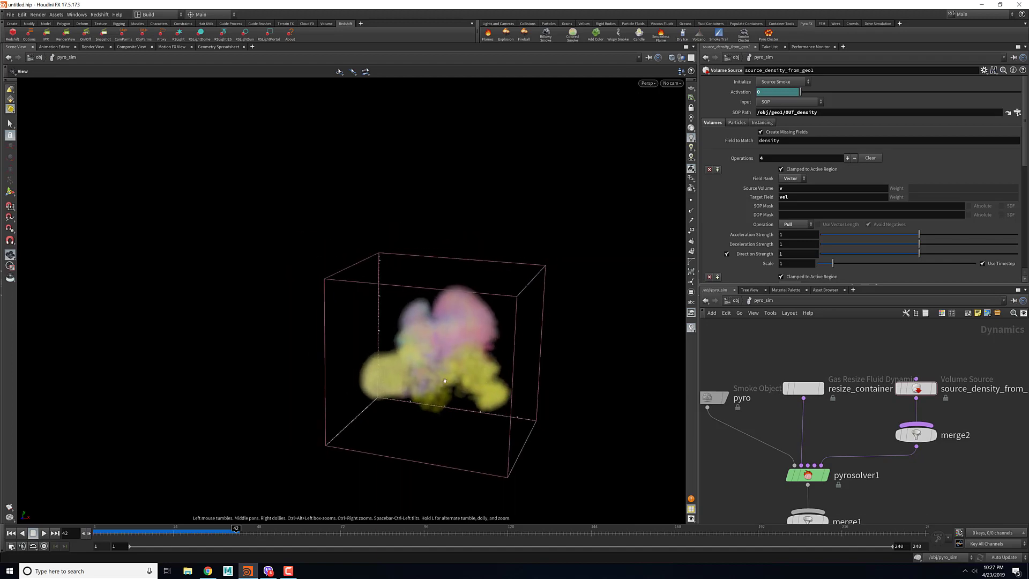
right_click_drag(445, 381, 480, 378, "alt")
left_click_drag(429, 376, 467, 343, "alt")
right_click_drag(467, 343, 429, 343, "alt")
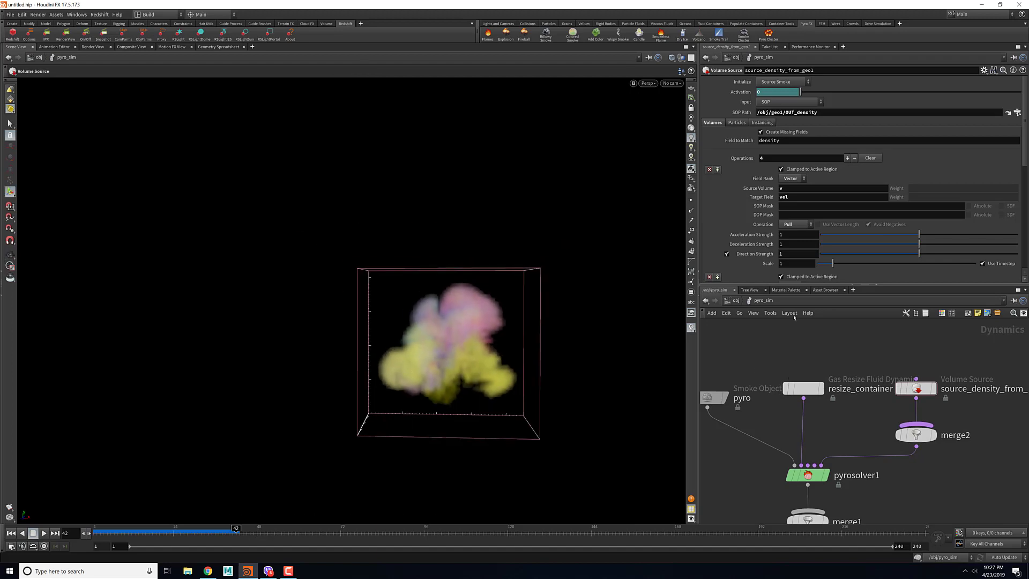
- Return to the object level and go inside the pyro_import geometry node
left_click(736, 300)
left_click(746, 346)
left_click(735, 300)
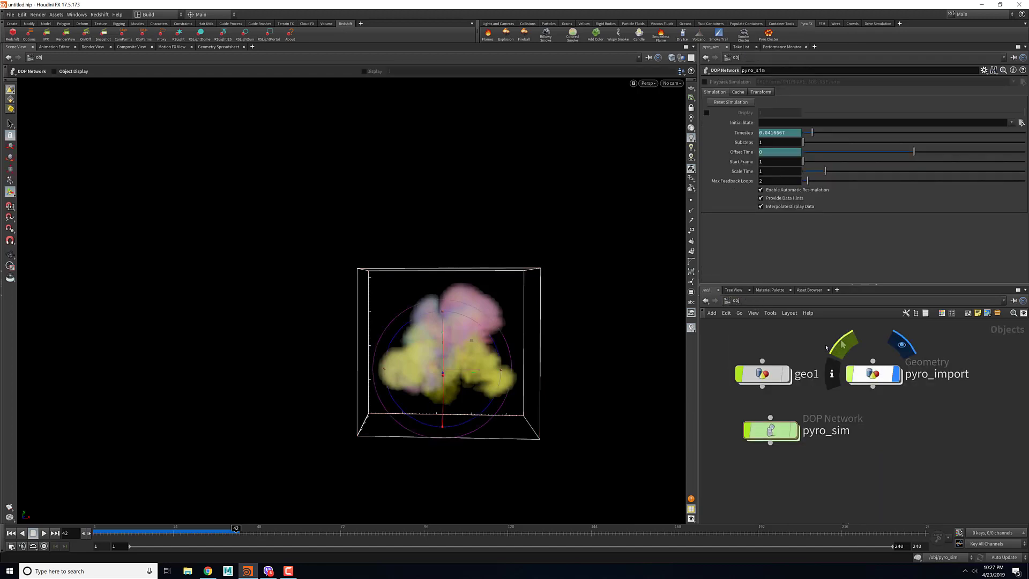
middle_click_drag(876, 373, 800, 372)
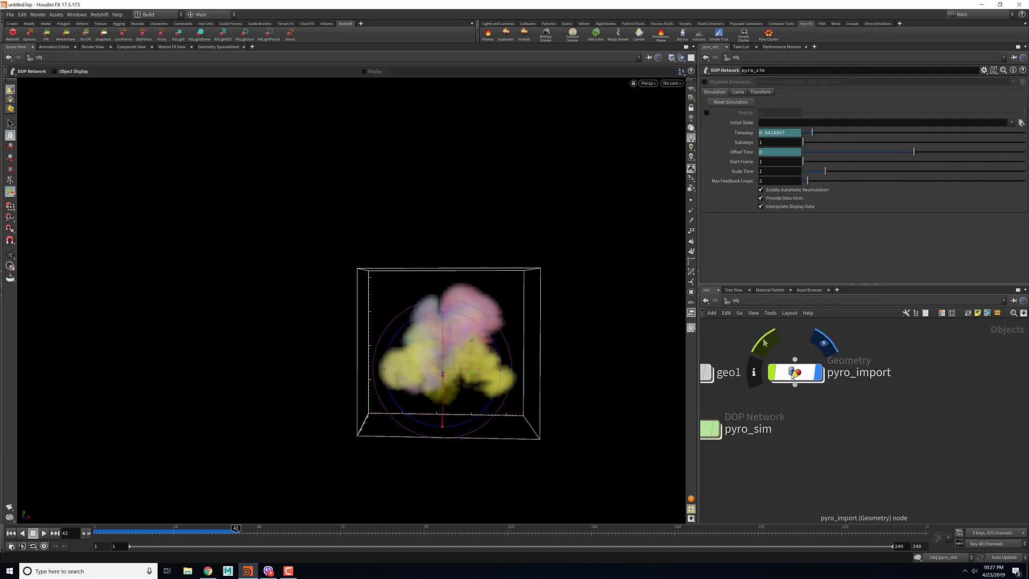
left_click_drag(795, 374, 800, 375)
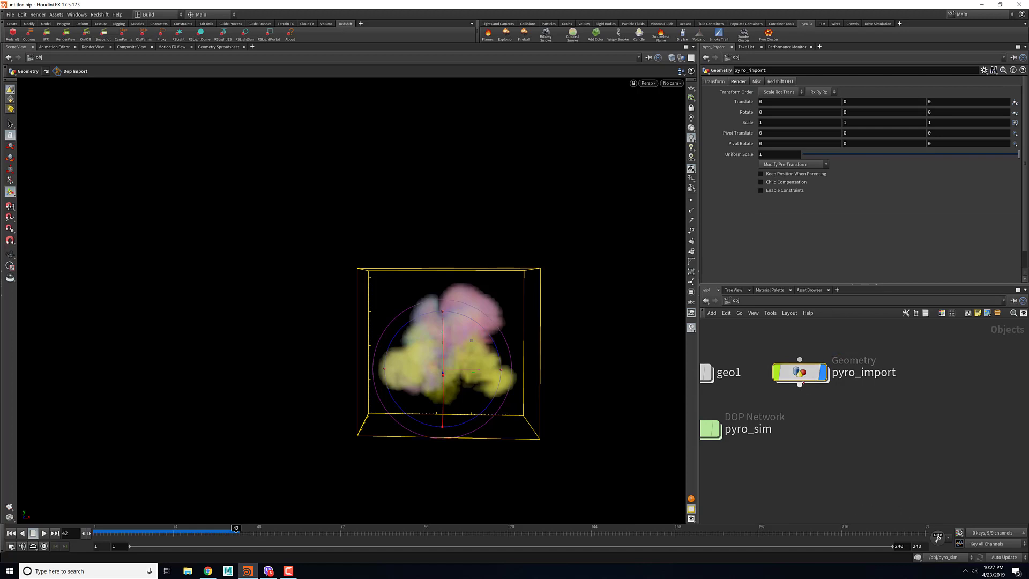
double_click(800, 373)
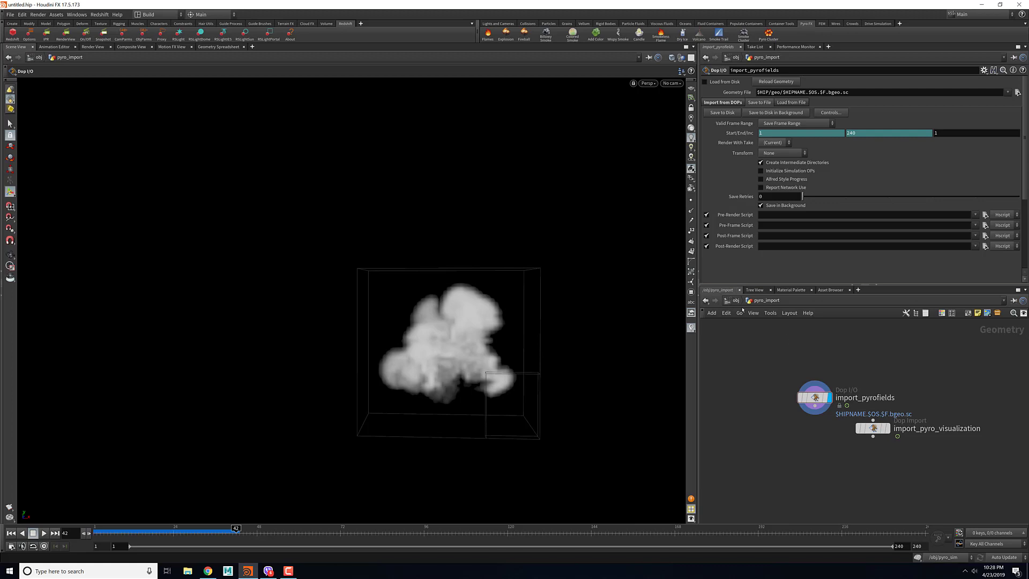
- Back at the object level, hide pyro_import and add a new Geometry node below pyro_sim
left_click(735, 300)
scroll(905, 370, "up", 3)
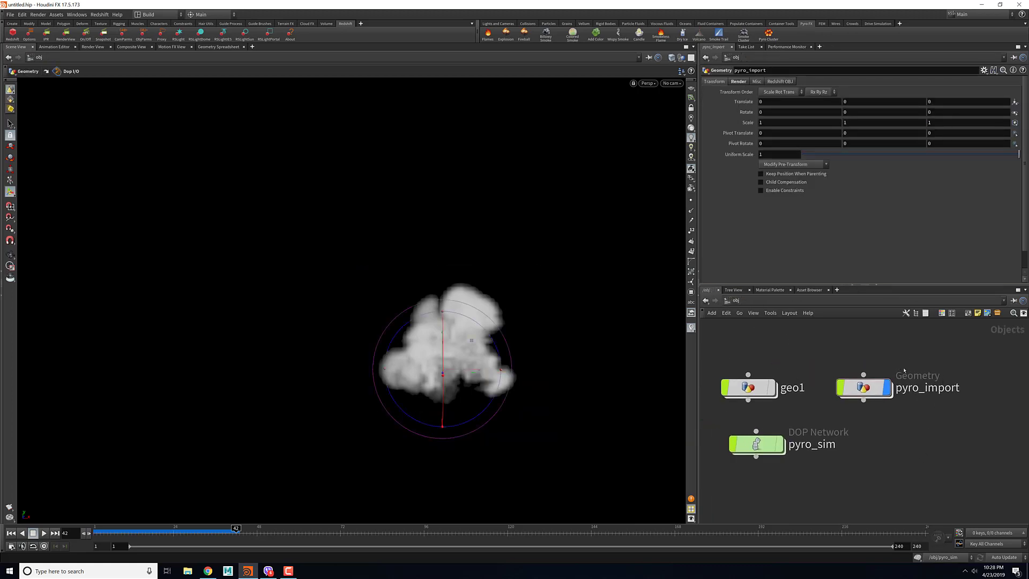
middle_click_drag(848, 468, 866, 439)
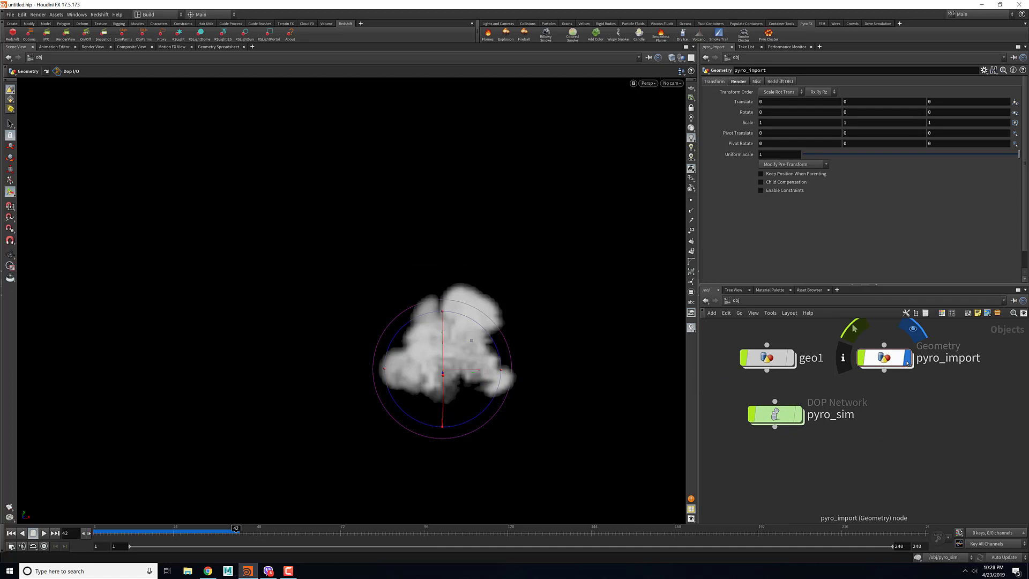
middle_click_drag(823, 395, 836, 349)
key("Tab")
type("g")
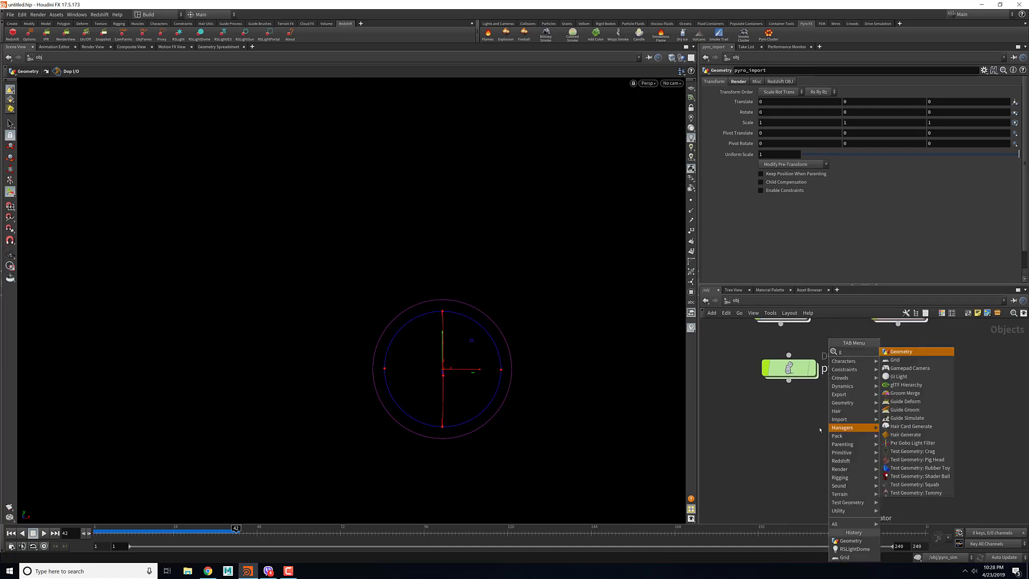
type("eo")
key("Return")
left_click(810, 424)
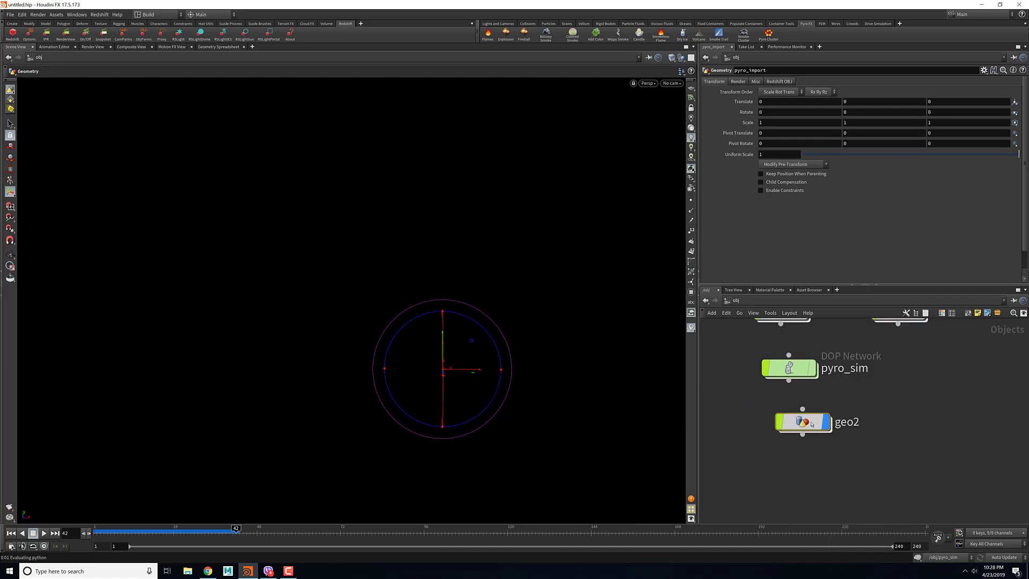
- Go inside the new geo2 geometry node and add a File node
double_click(811, 423)
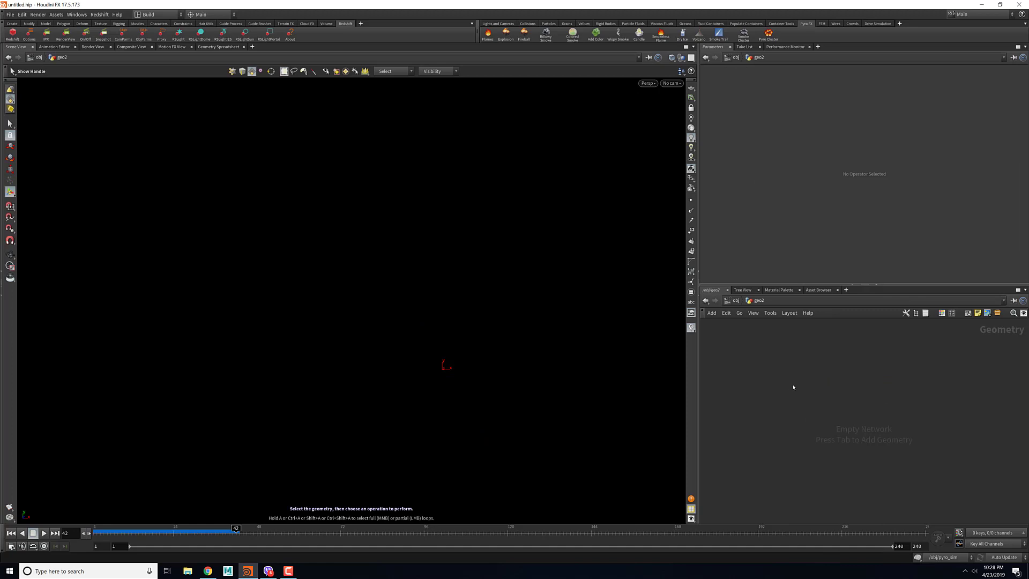
key("Tab")
type("fil")
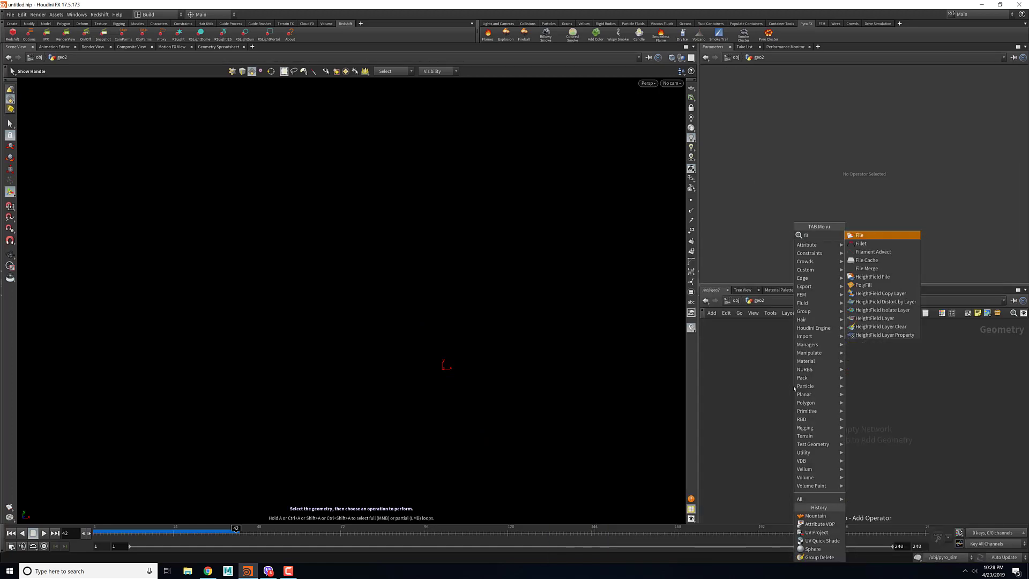
key("Return")
left_click(818, 373)
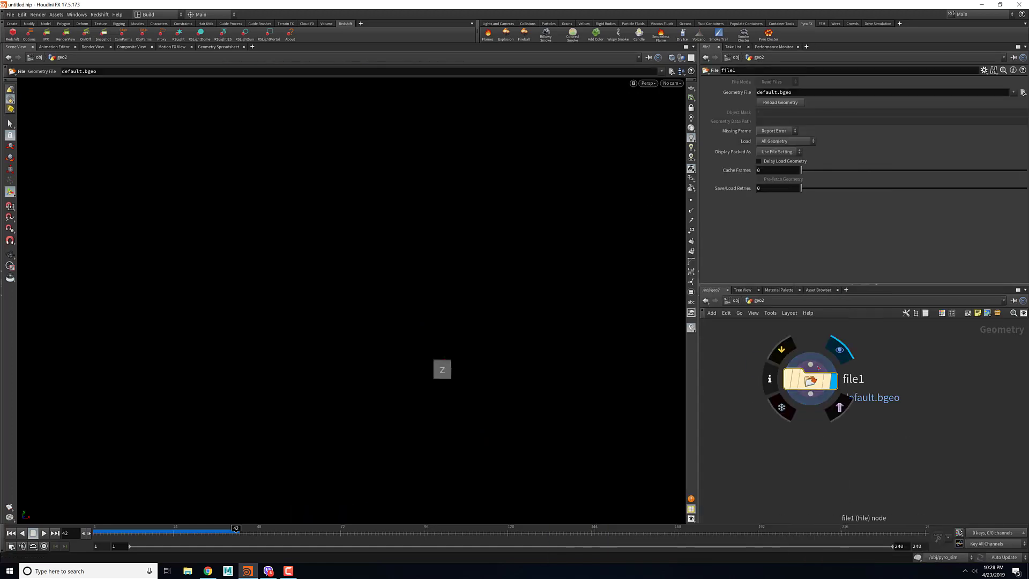
- Load the RsColorVDB.import_pyrofields.$F.bgeo.sc sequence from E:/HoudiniProjects/geo into the File node
left_click(836, 93)
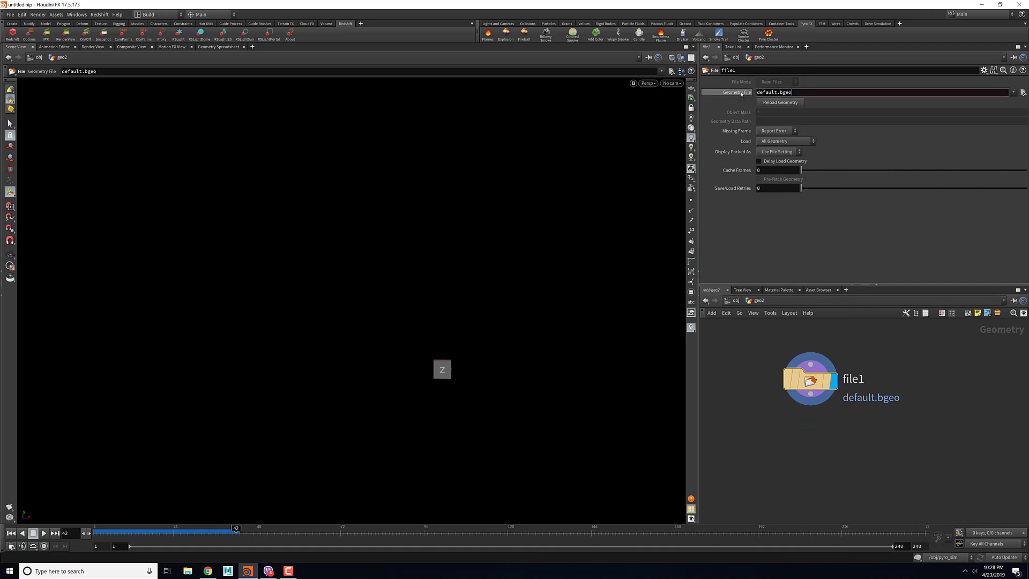
left_click(1024, 92)
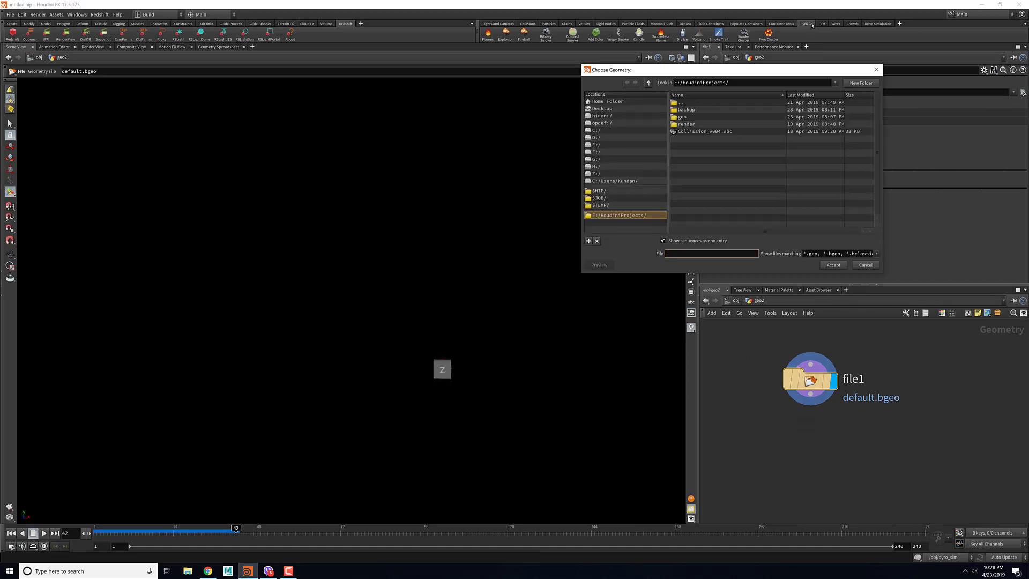
double_click(683, 117)
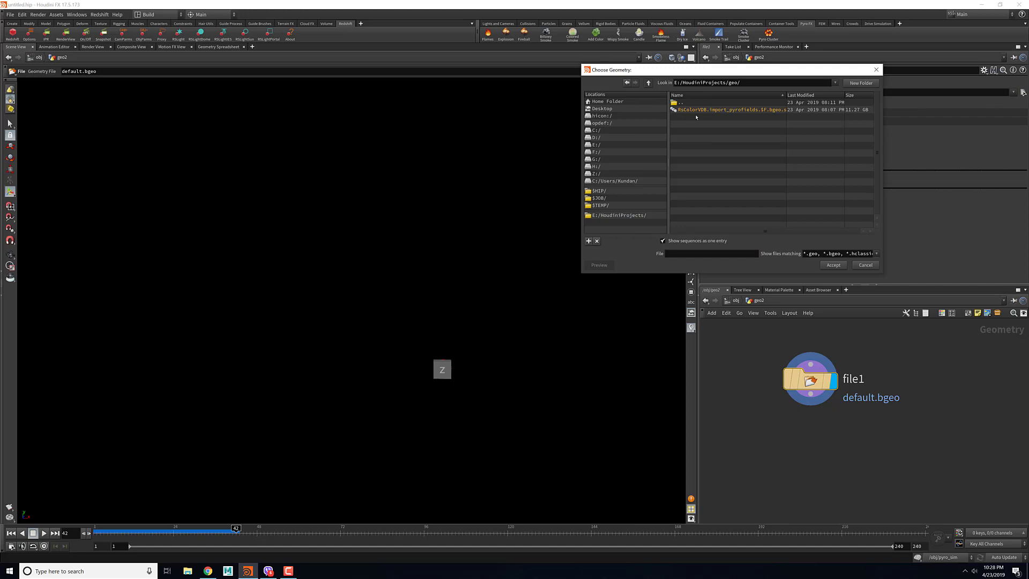
left_click(704, 111)
left_click(834, 265)
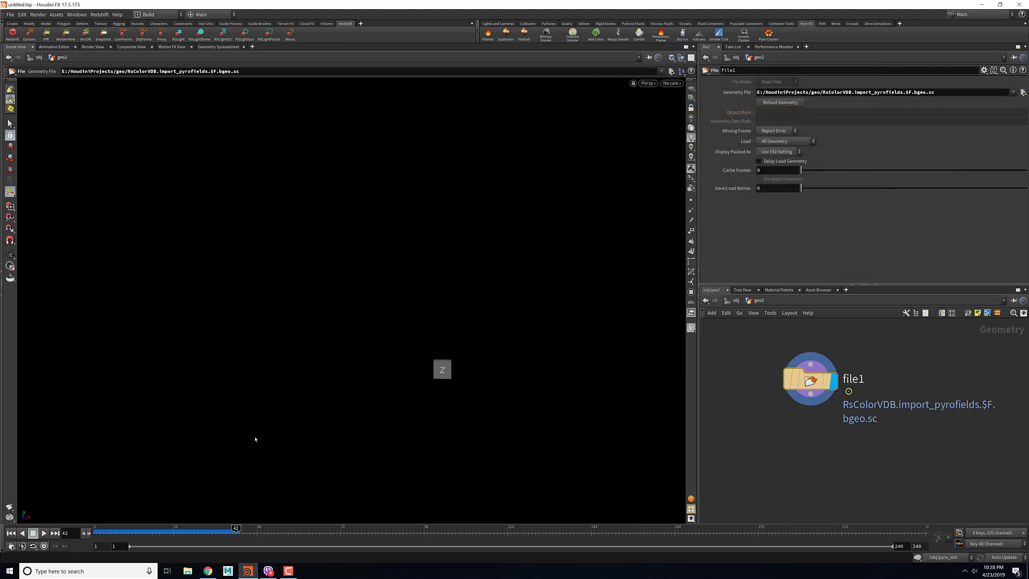
scroll(347, 356, "down", 5)
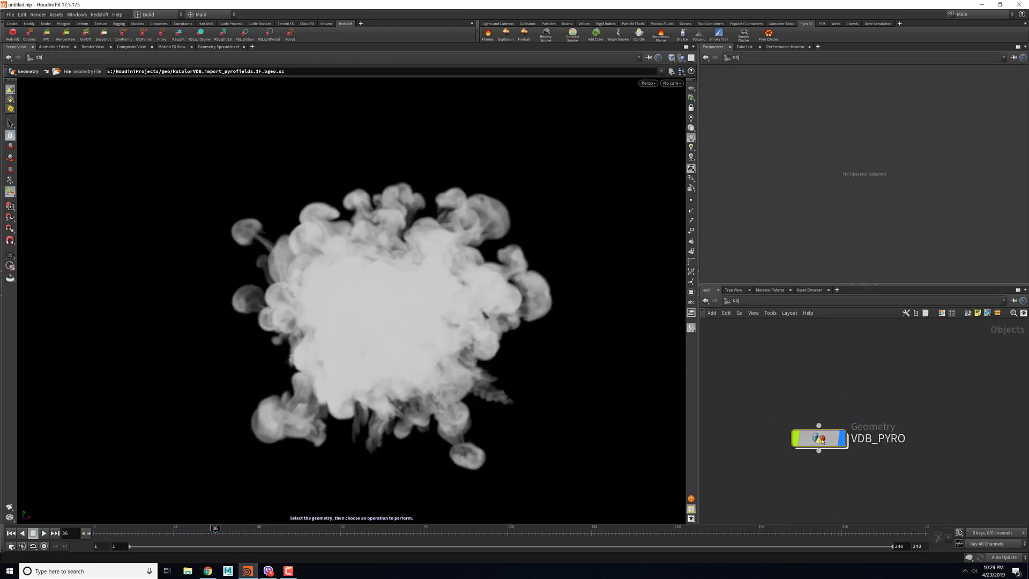
- At the object level, add an RSLightDome and arrange it directly below VDB_PYRO
double_click(830, 430)
left_click(732, 301)
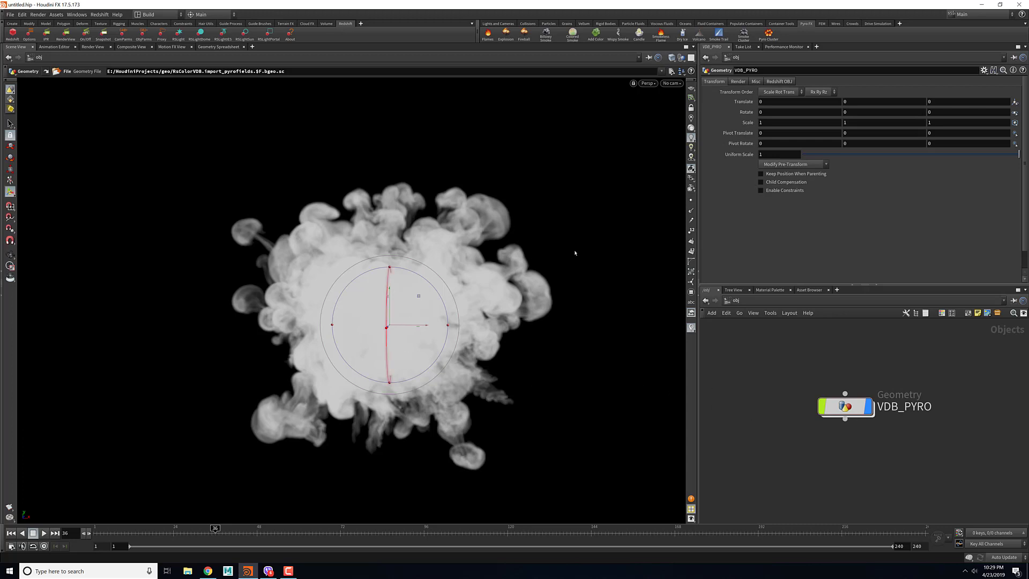
middle_click_drag(761, 413, 789, 374)
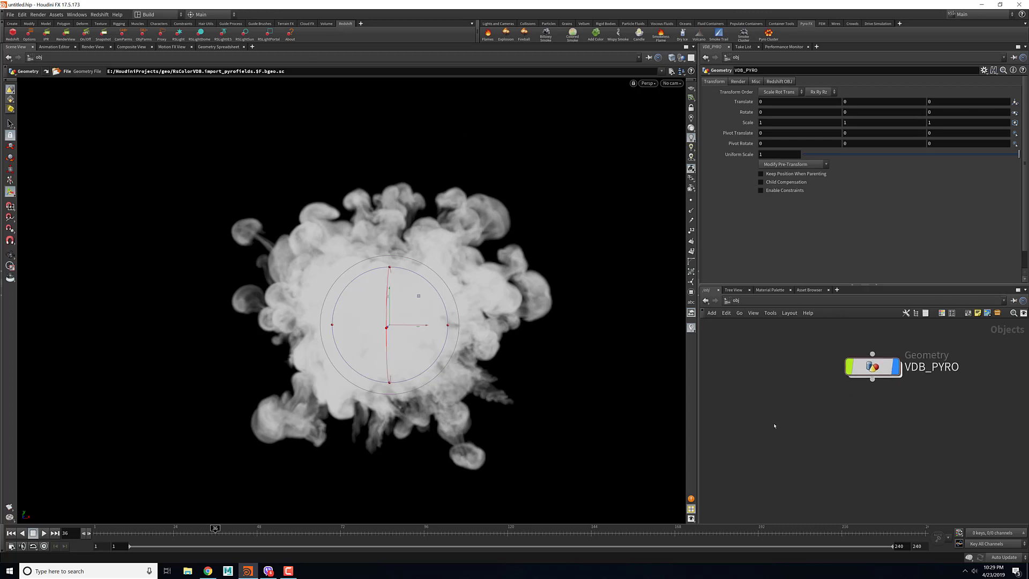
key("Tab")
mouse_move(773, 428)
type("rsld")
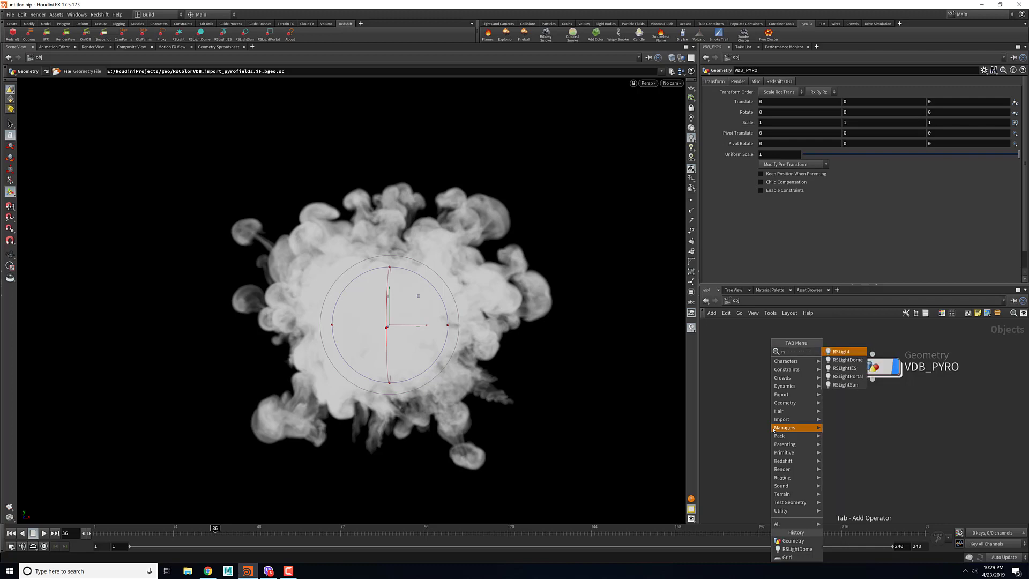
key("Return")
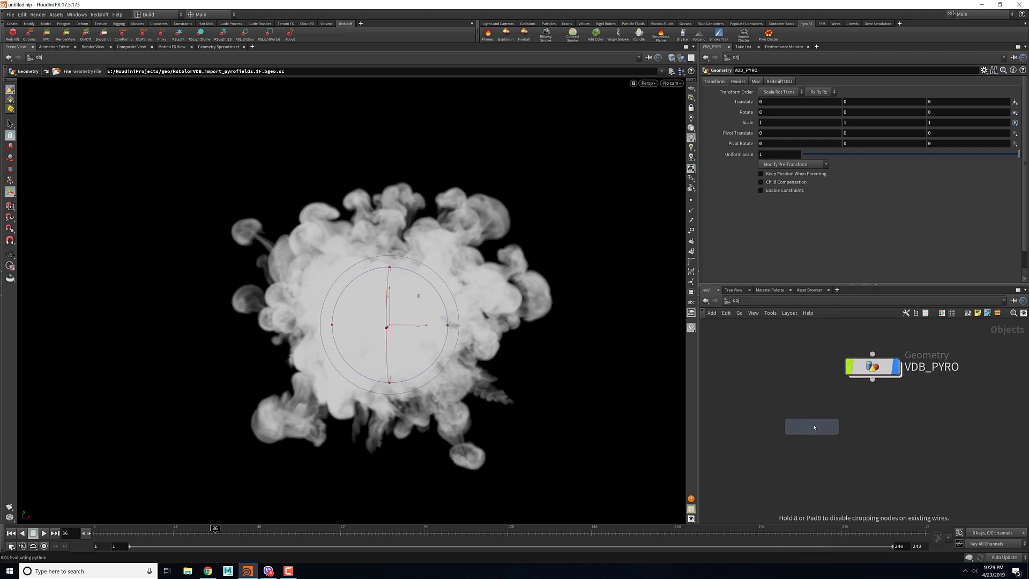
left_click(813, 427)
left_click_drag(869, 371, 835, 373)
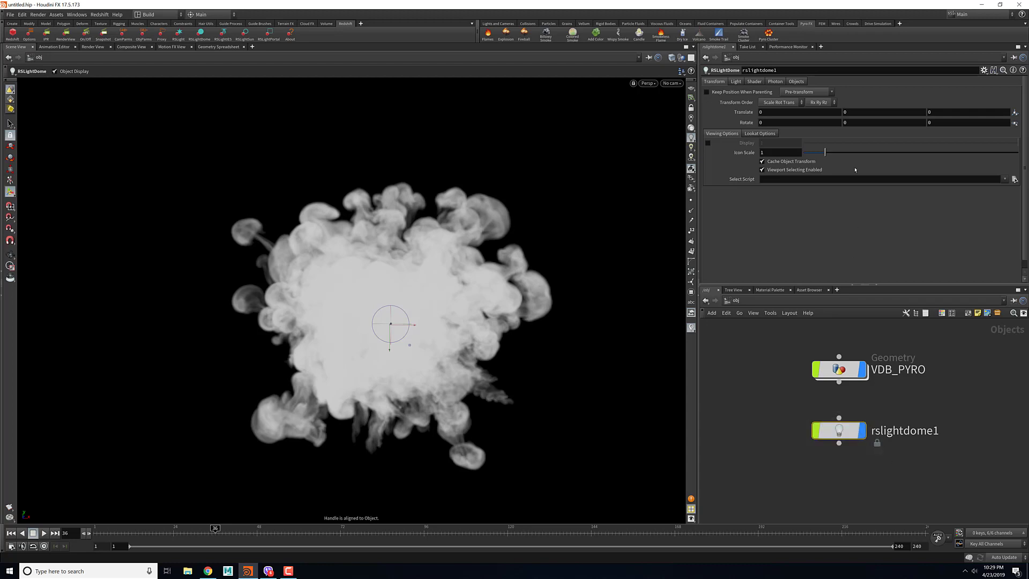
- Set the dome light's volume Contribution Scale to 1
left_click(736, 82)
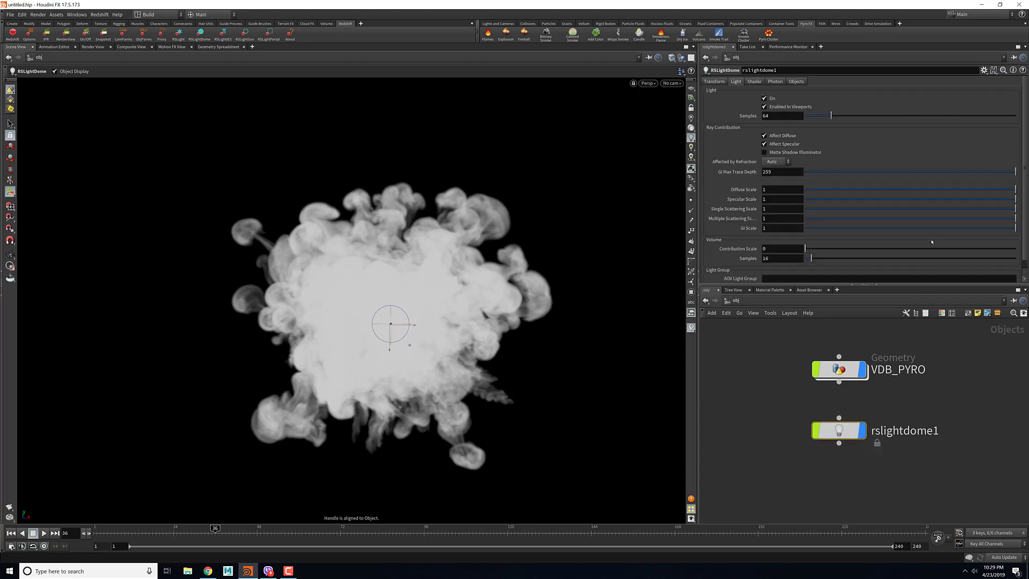
left_click(768, 250)
type("1")
key("Return")
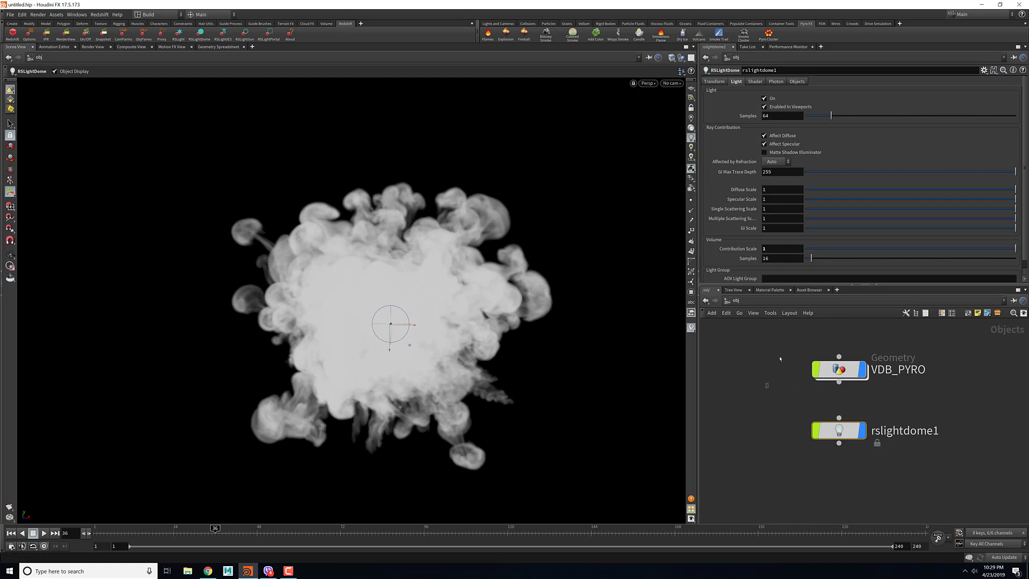
left_click(772, 301)
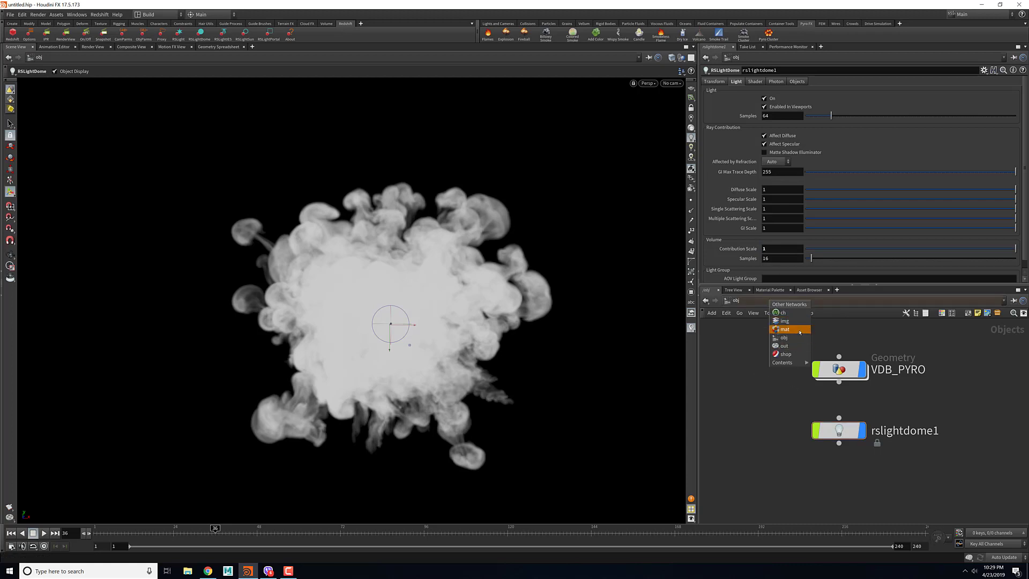
left_click(742, 381)
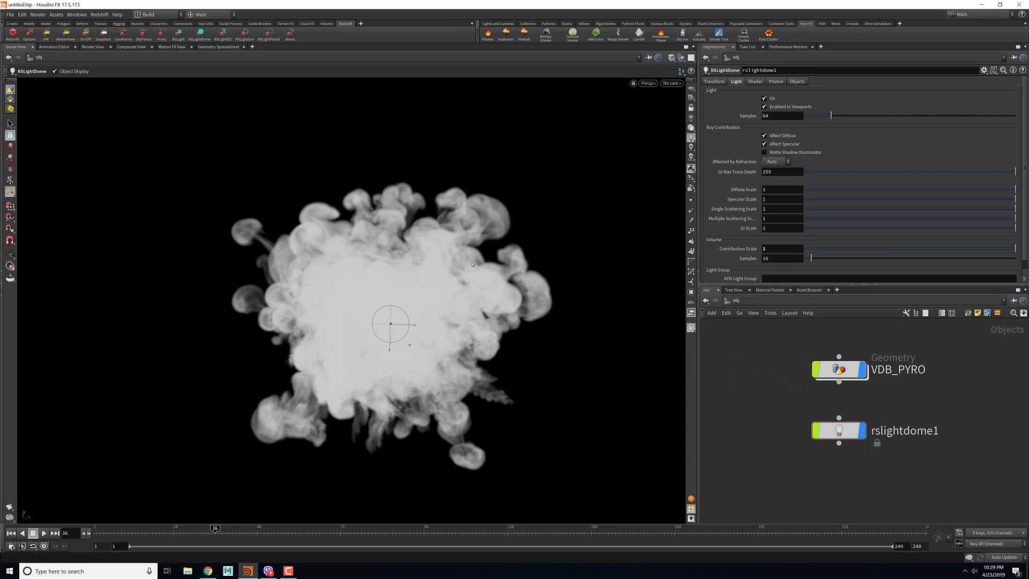
middle_click_drag(520, 256, 519, 224, "alt")
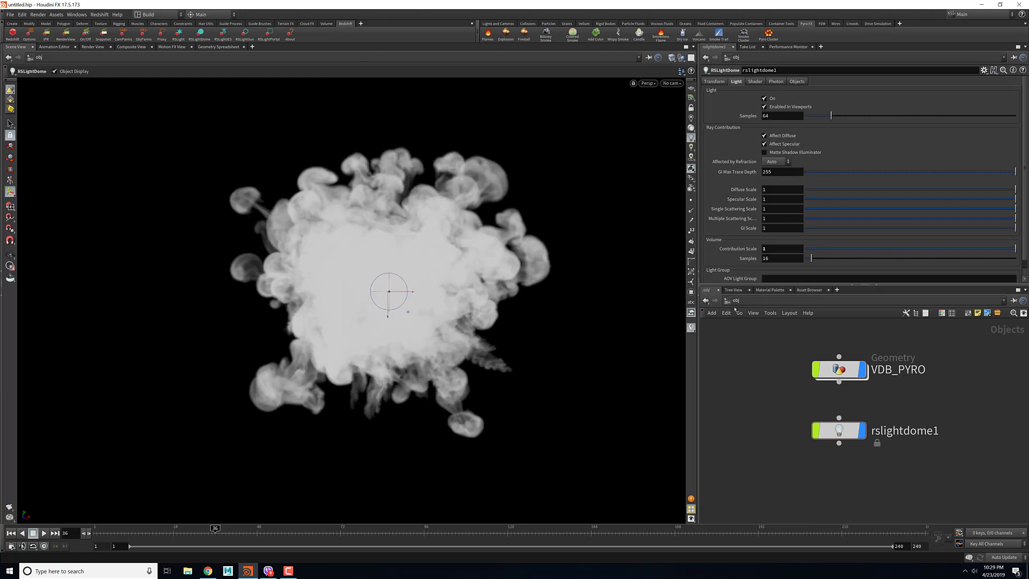
- Switch the network to mat, add an RS Material Builder and go inside it
left_click(737, 300)
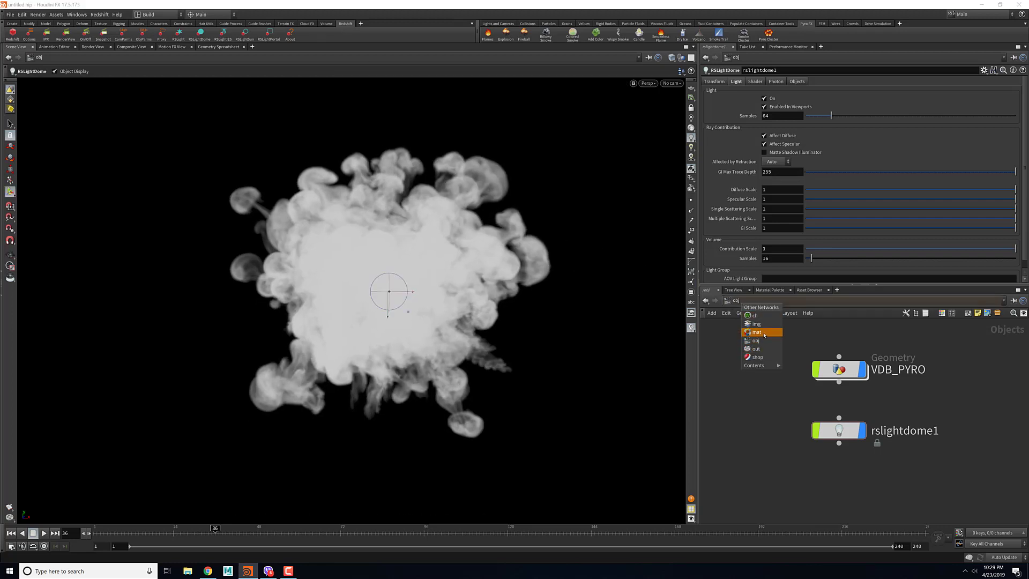
left_click(757, 333)
key("Tab")
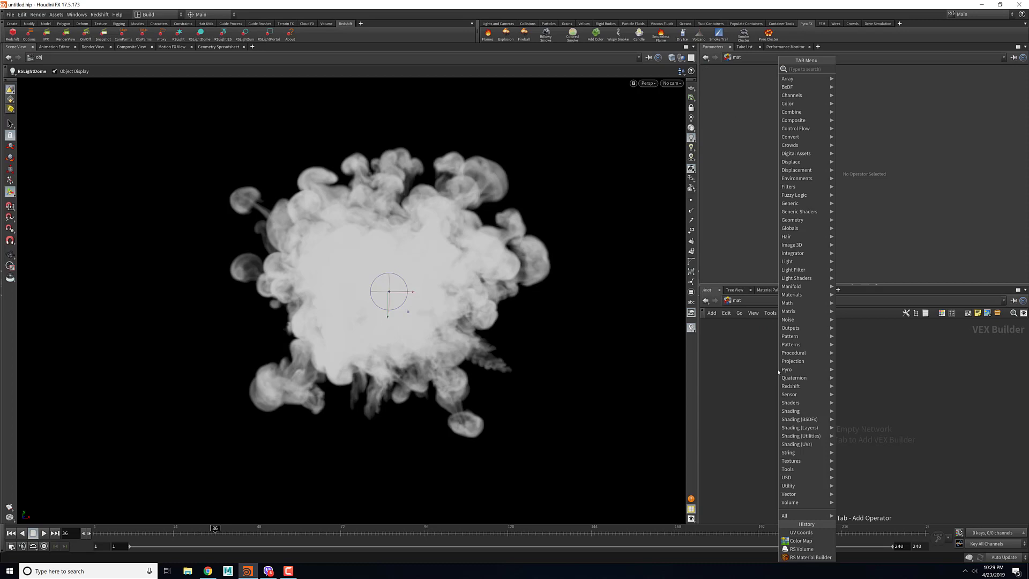
type("rsma")
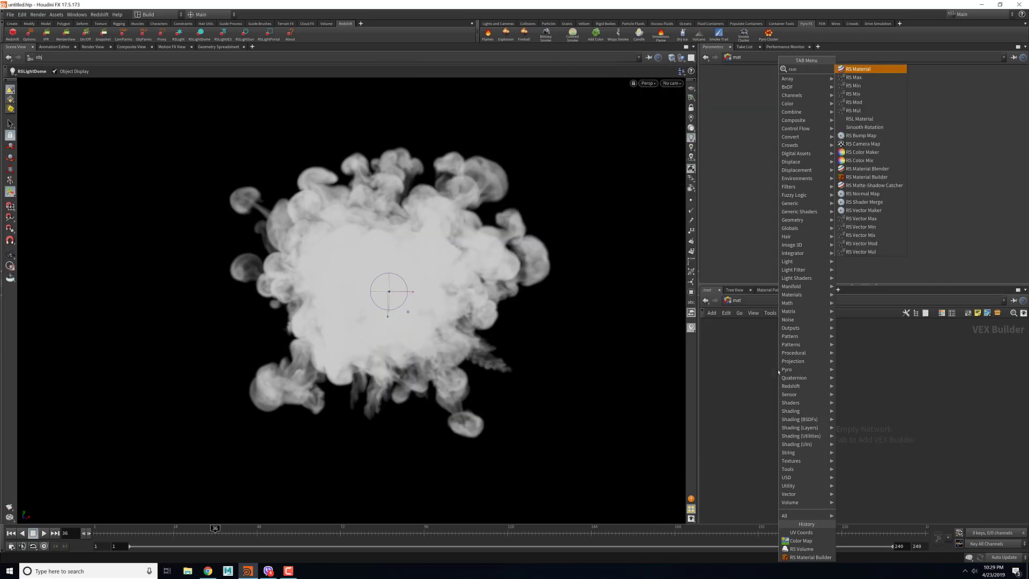
key("Down")
key("Down")
key("Down")
key("Down")
key("Down")
key("Down")
key("Down")
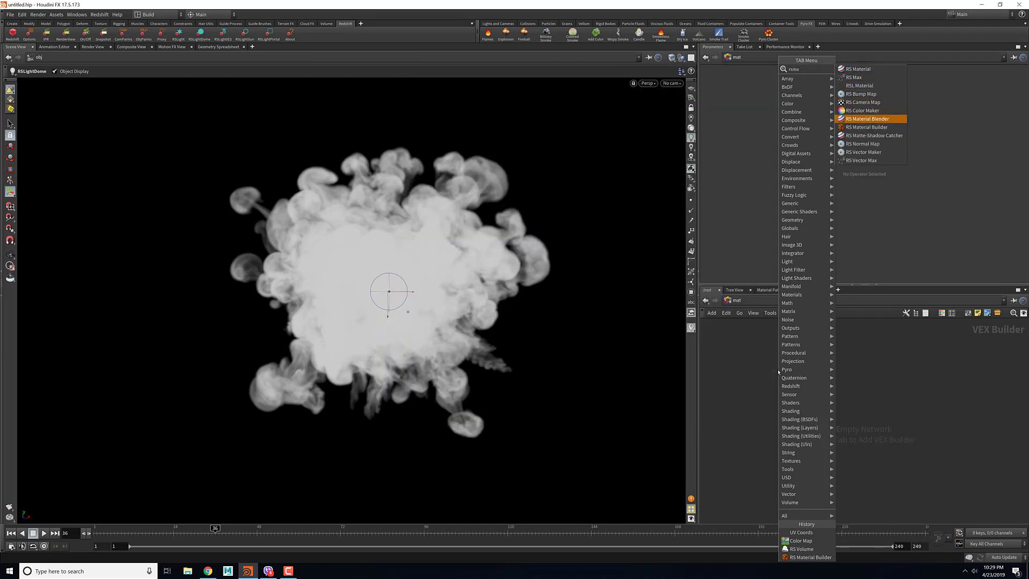
key("Return")
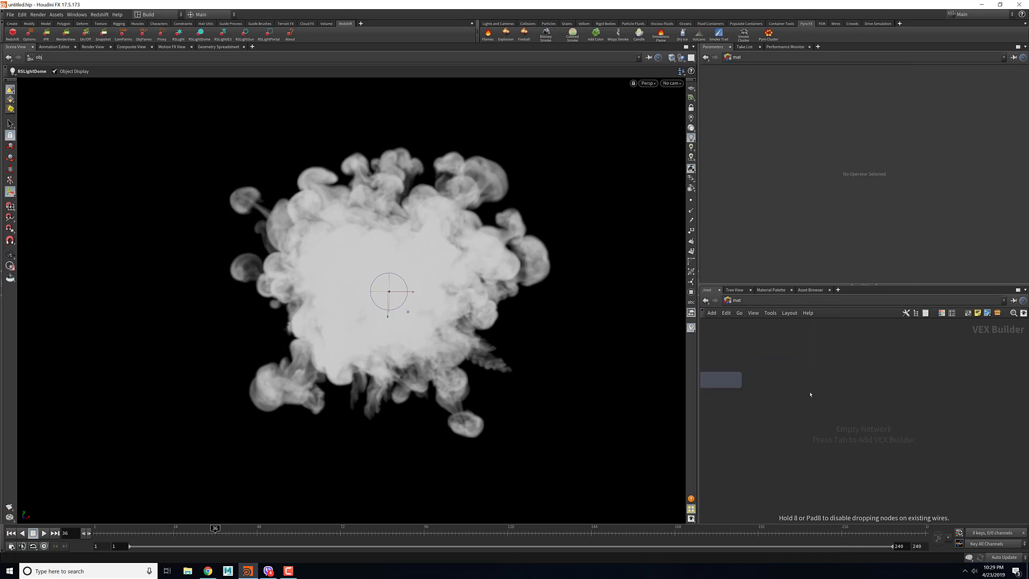
left_click(854, 380)
double_click(854, 379)
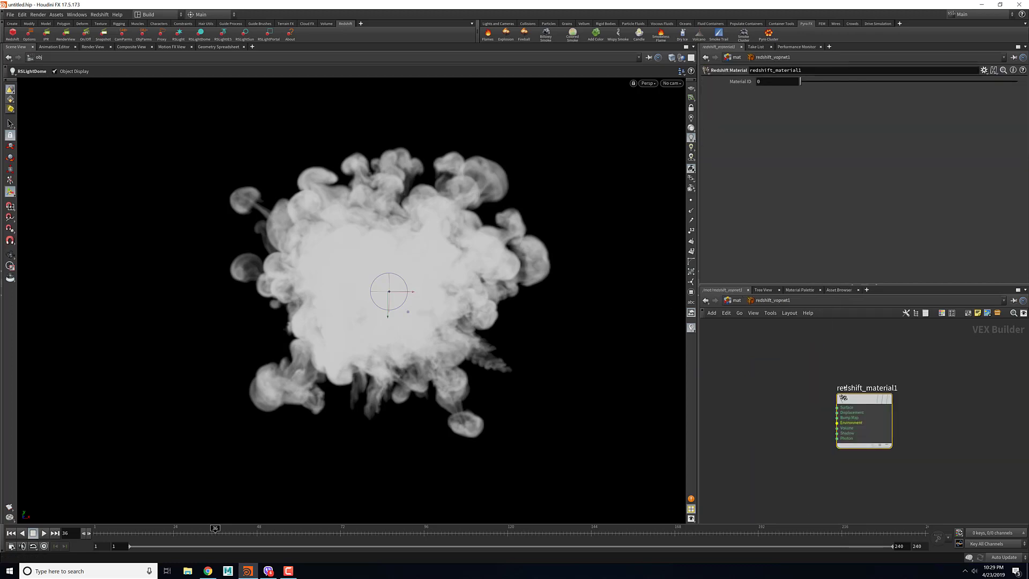
- Add an RS Volume node and connect its outColor to the Volume input of redshift_material1
key("Tab")
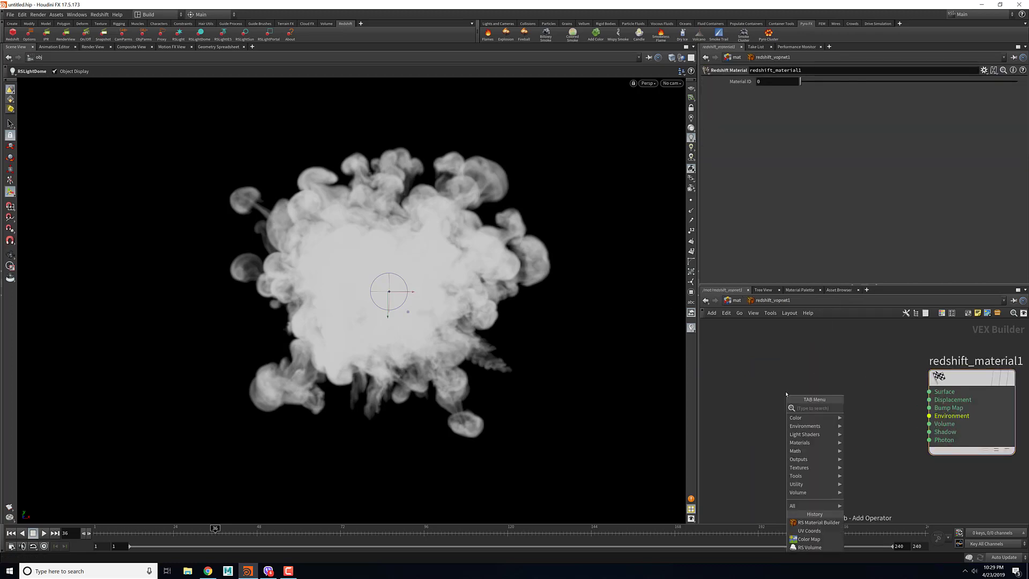
type("volu")
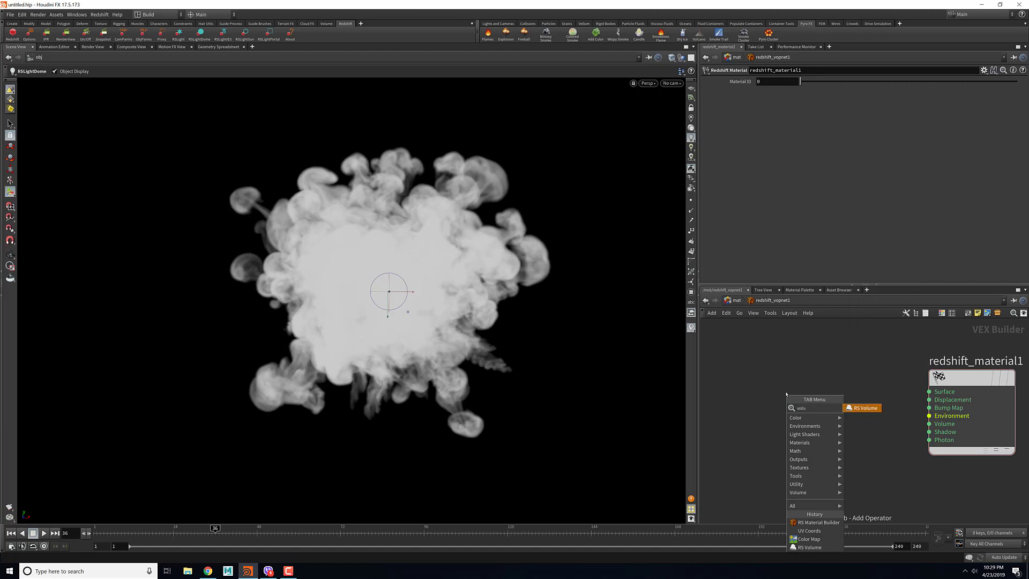
key("Return")
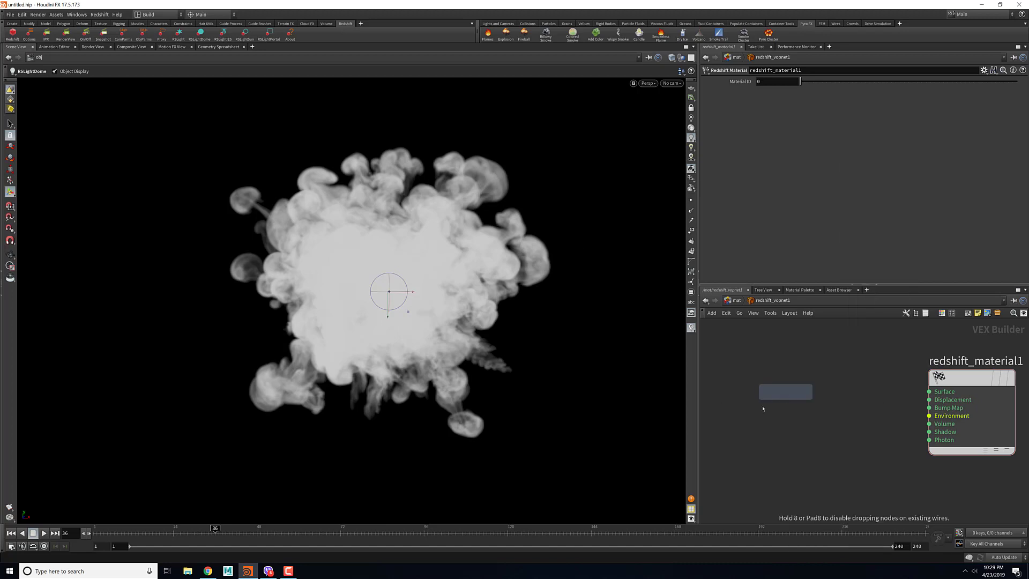
left_click(763, 409)
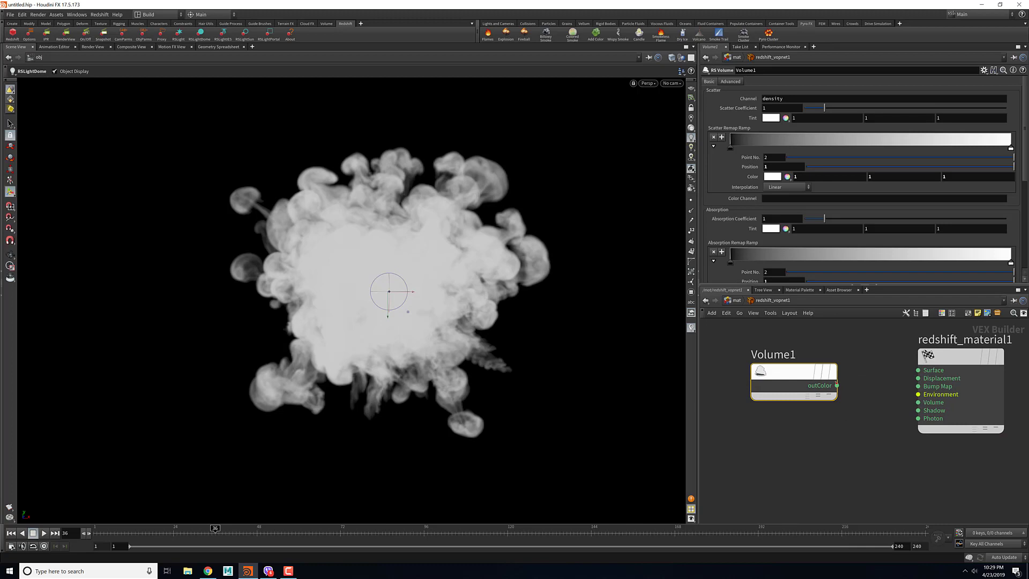
left_click(836, 385)
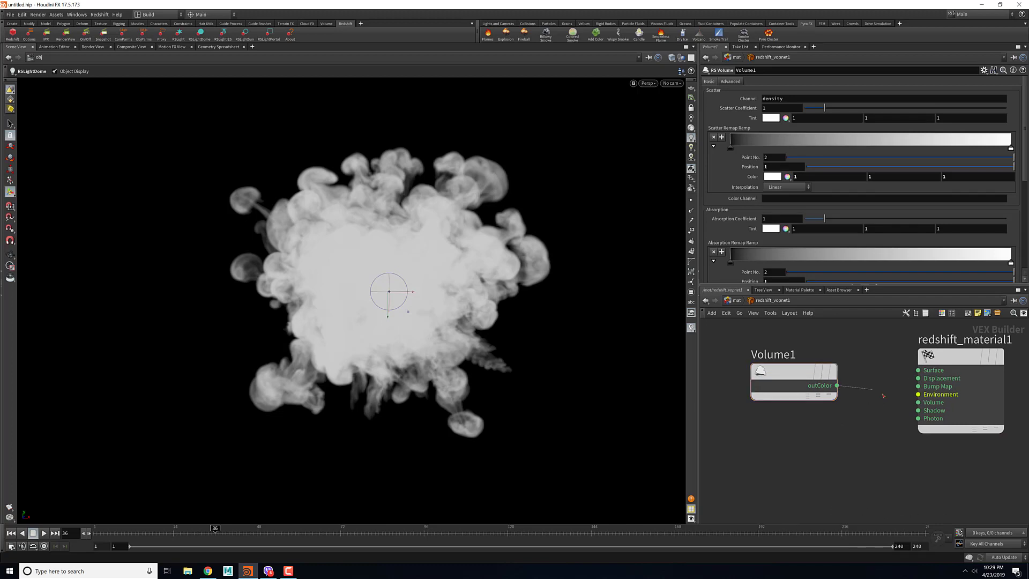
left_click(918, 402)
middle_click_drag(869, 377, 880, 409)
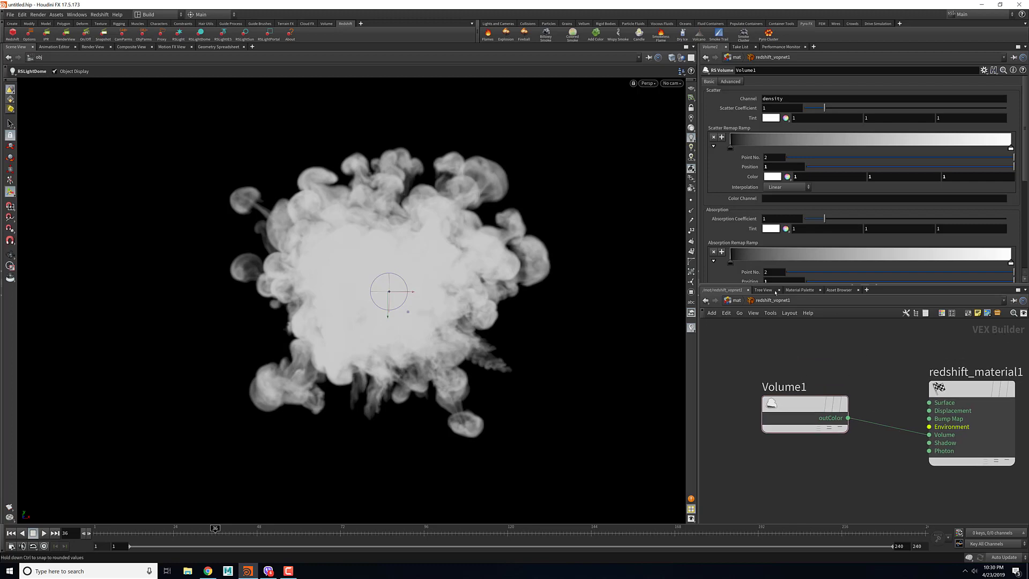
- Return to the mat level and assign the redshift_vopnet1 material to the smoke in the viewport
left_click(736, 301)
left_click(766, 300)
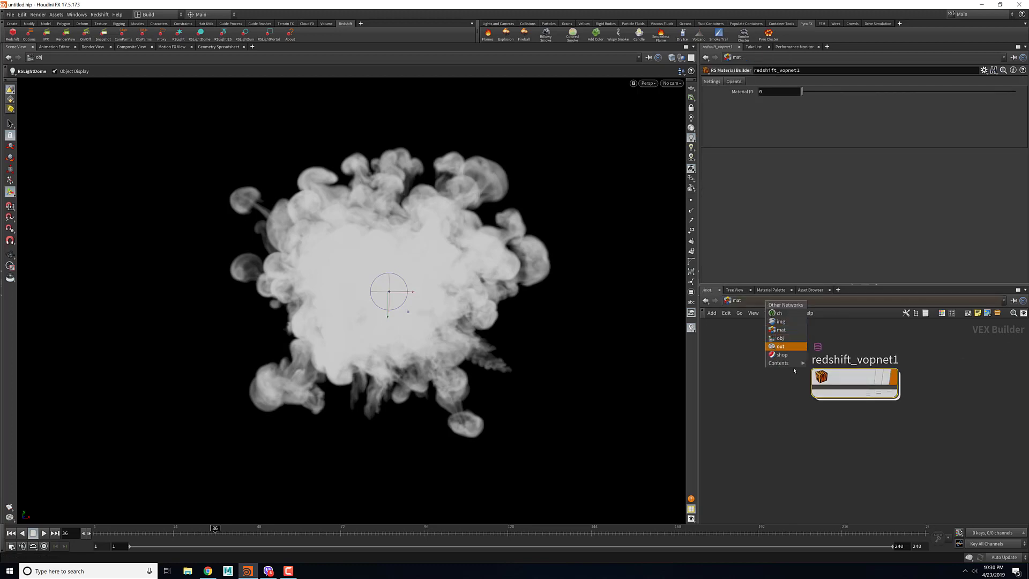
left_click(827, 402)
left_click_drag(829, 379, 448, 217)
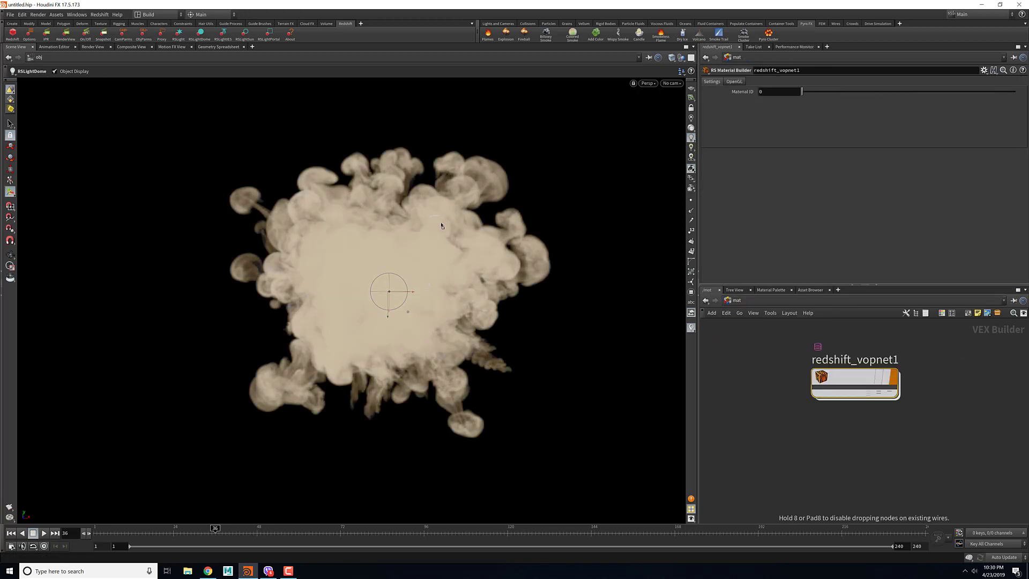
- In the out network, lock the camera to the view and frame the smoke closely through cam1
left_click(770, 305)
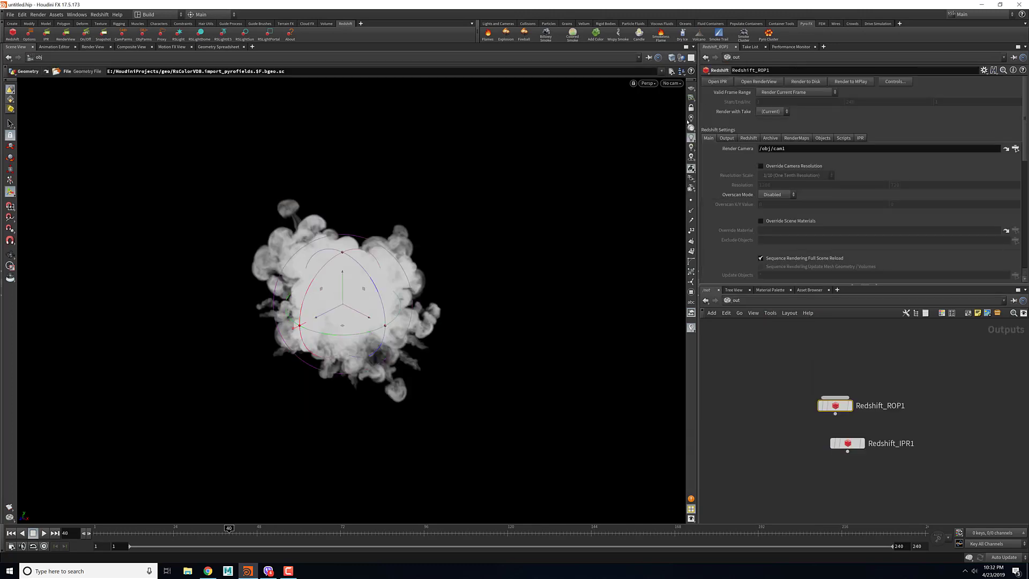
left_click(691, 108)
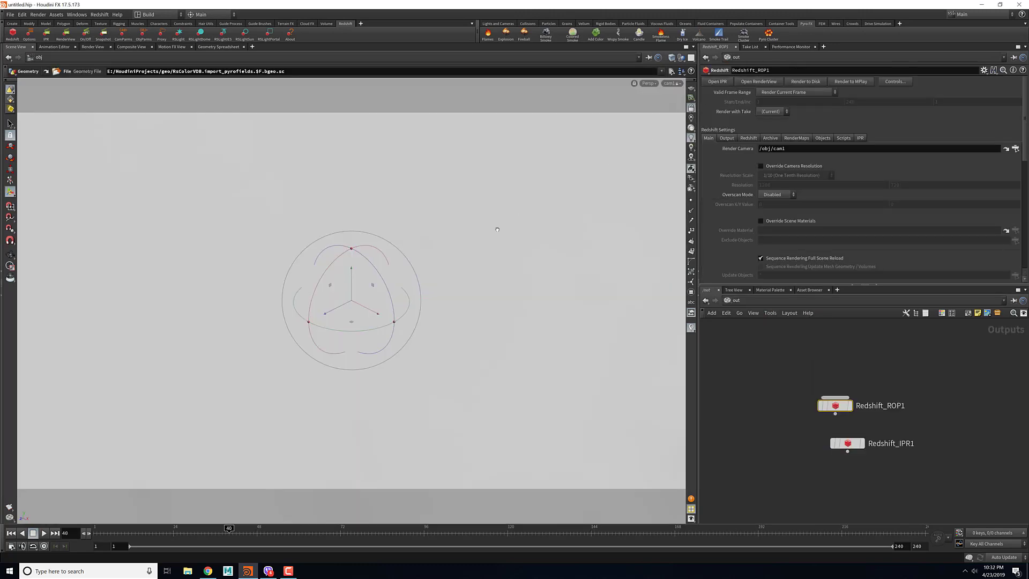
key("space+g")
scroll(384, 268, "up", 6)
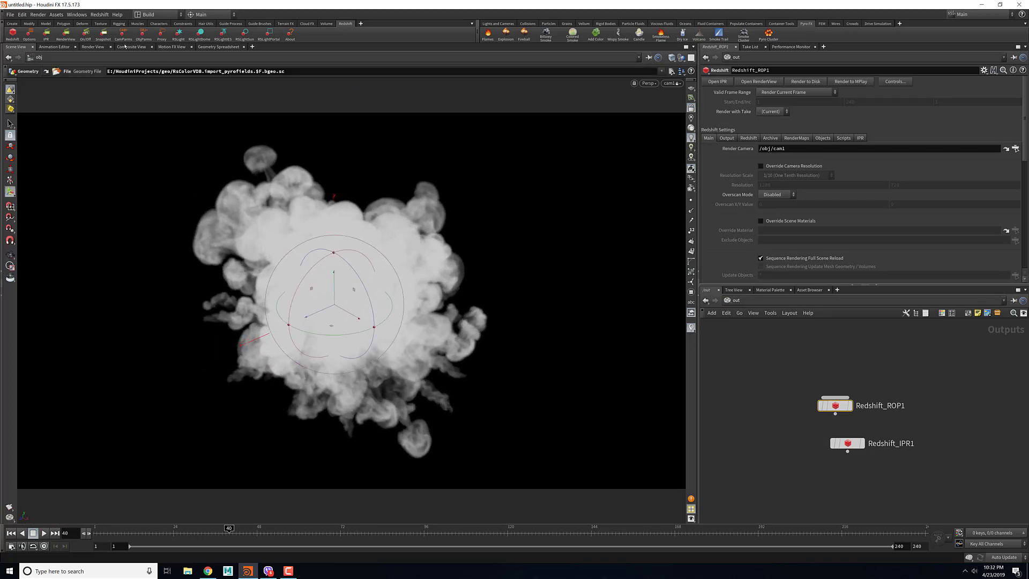
- Run a Redshift IPR preview of the smoke through the ROP camera, inspect it up close and stop the render
left_click(92, 47)
left_click(29, 58)
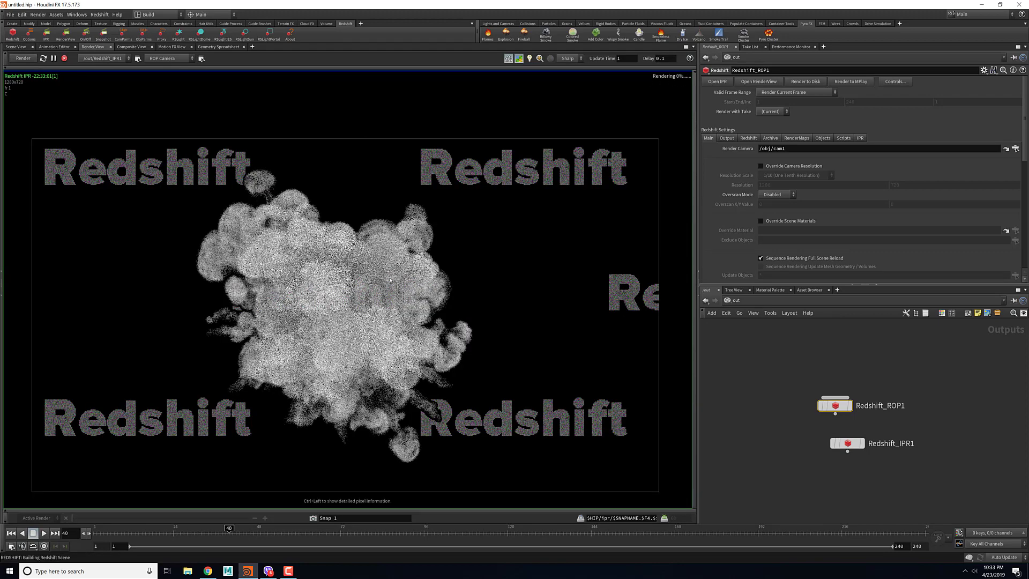
middle_click_drag(485, 310, 486, 271)
right_click_drag(487, 271, 408, 257)
middle_click_drag(408, 257, 421, 270)
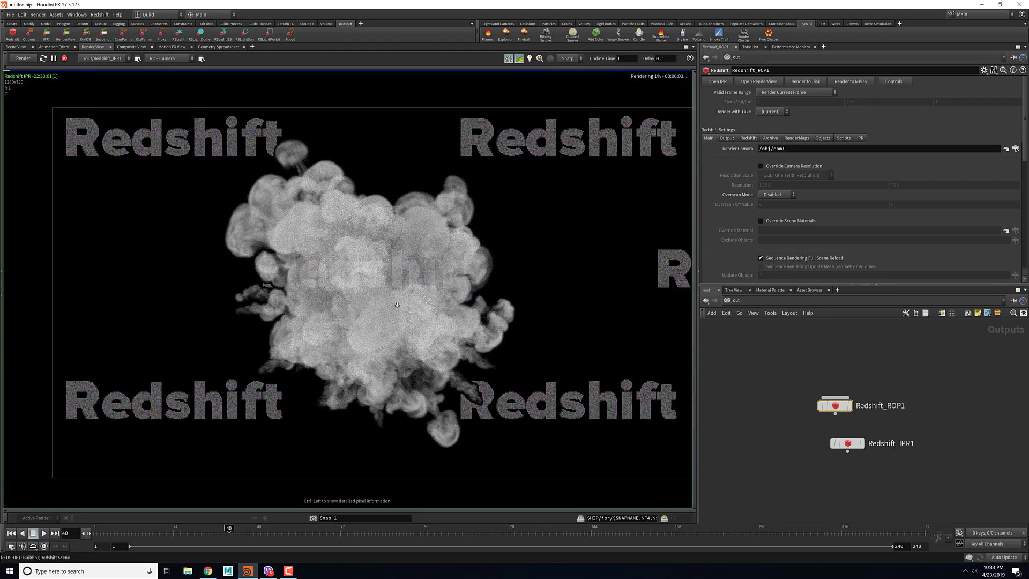
right_click_drag(420, 270, 368, 244)
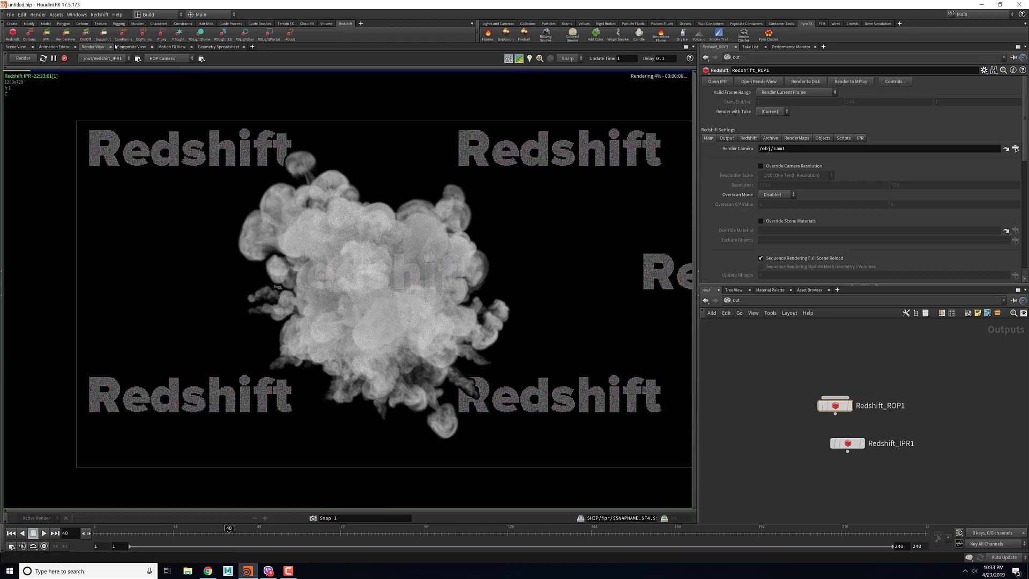
left_click(64, 58)
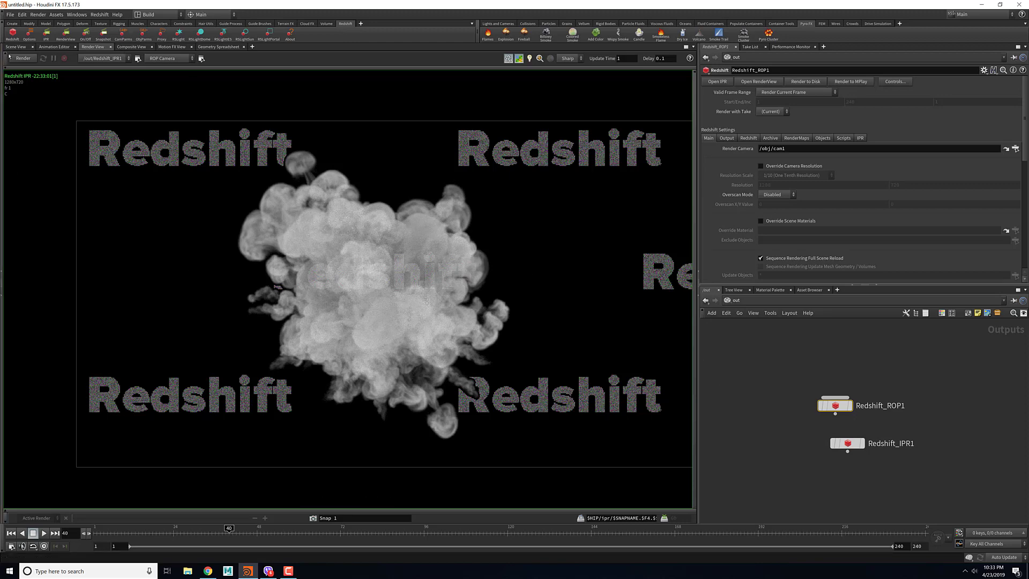
- Return to the scene view, switch the network to obj and go inside the VDB_PYRO geometry
left_click(21, 49)
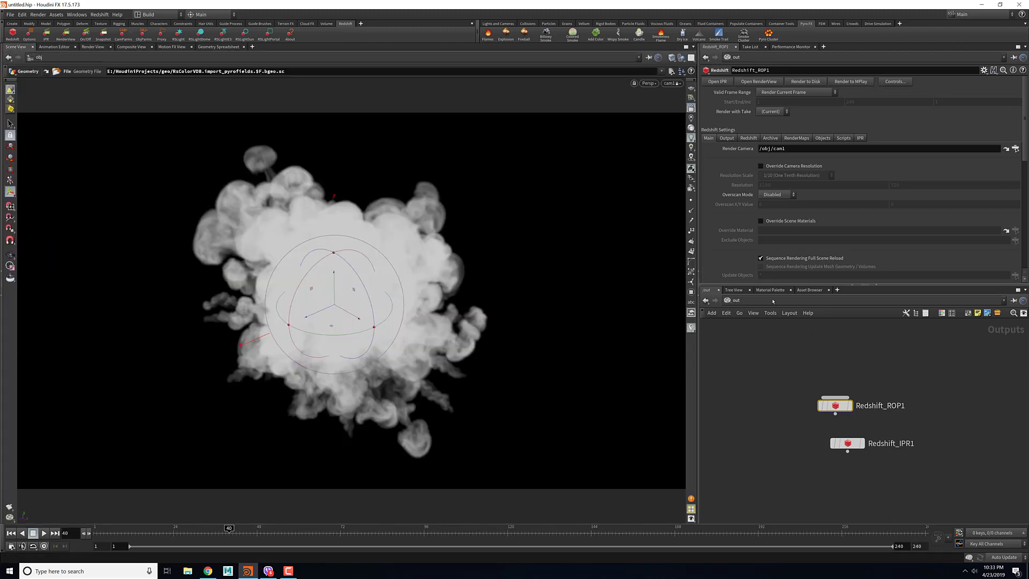
left_click(773, 301)
left_click(791, 340)
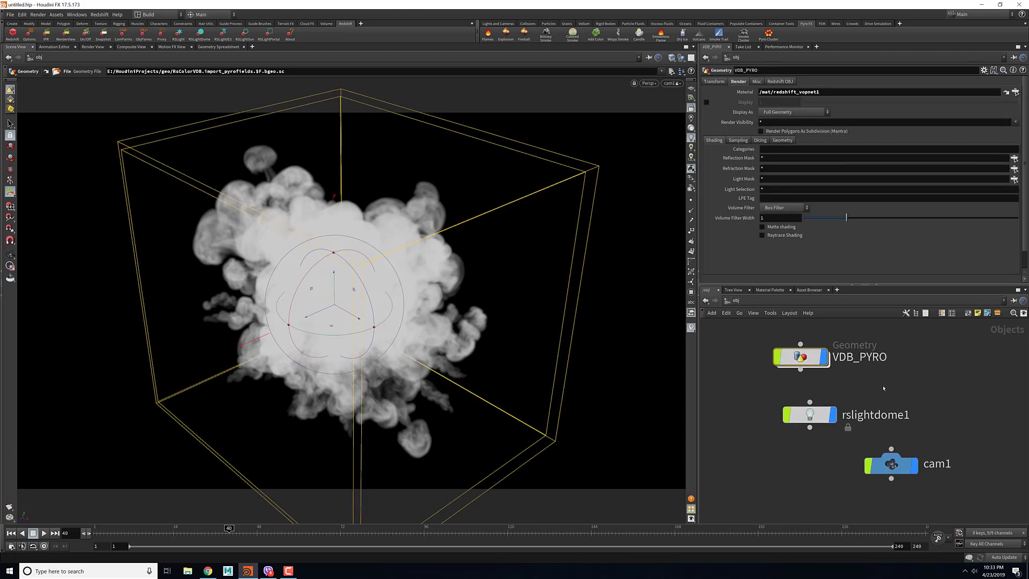
mouse_move(807, 374)
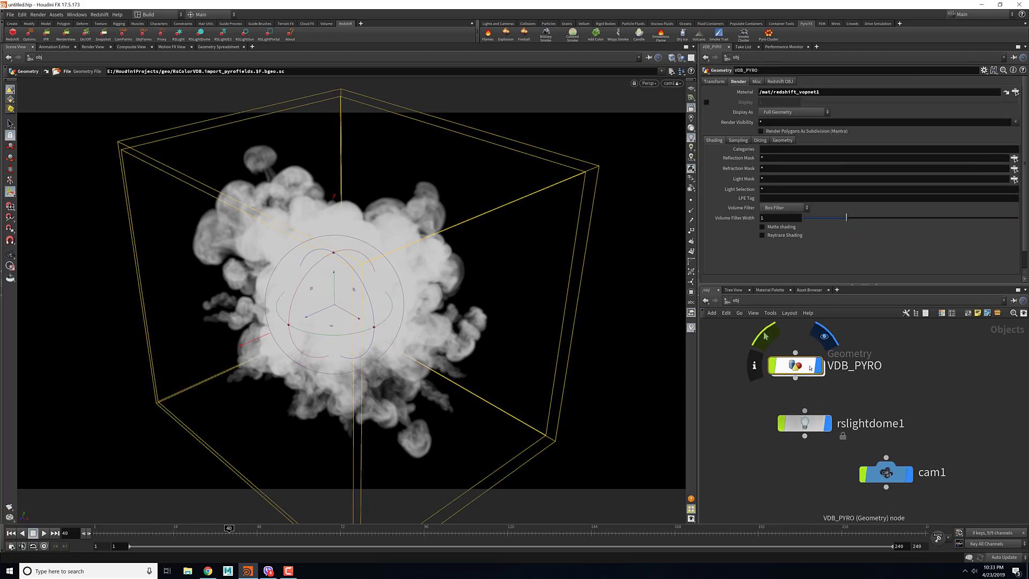
left_click_drag(806, 367, 810, 365)
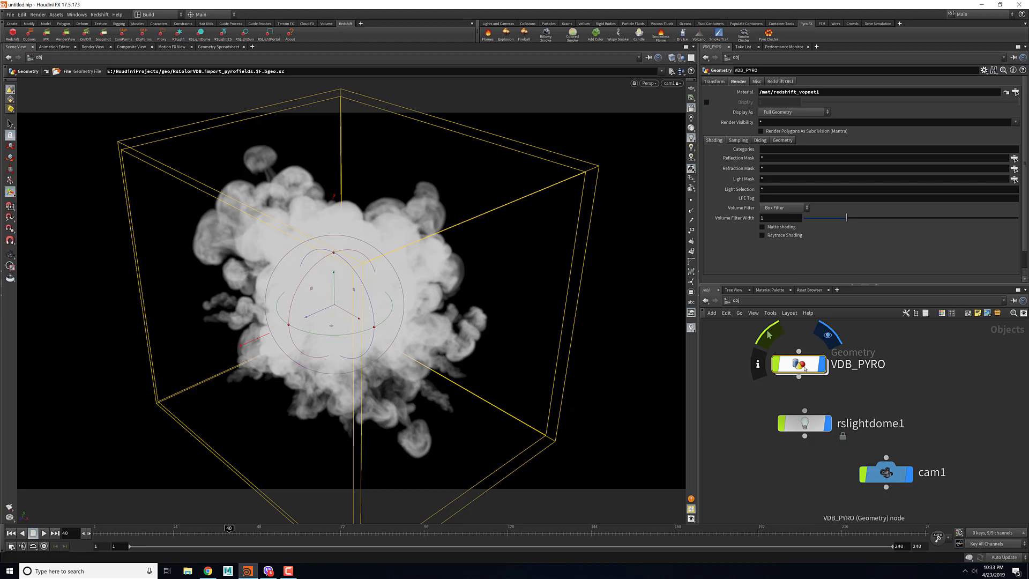
double_click(805, 367)
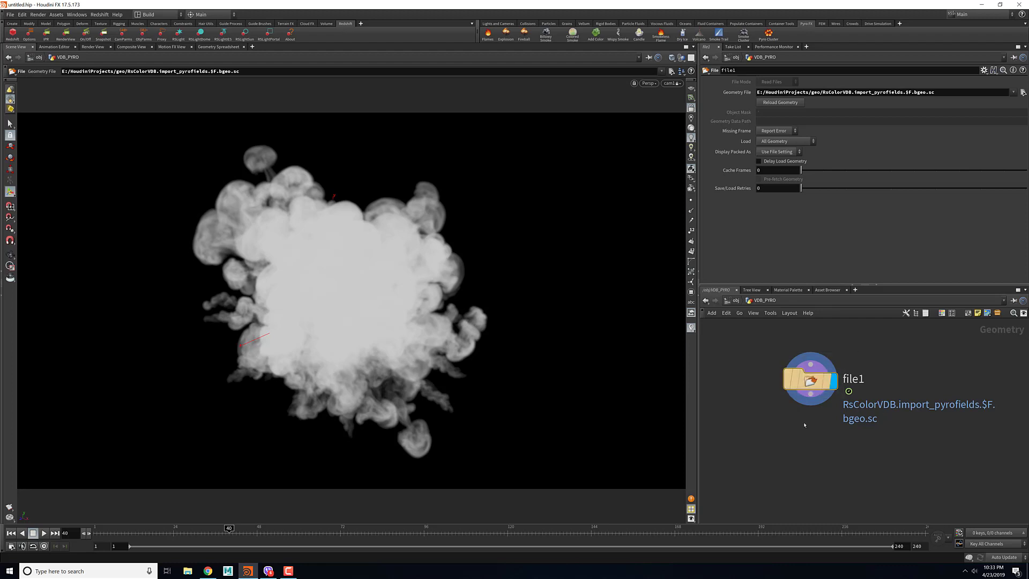
- Add a Convert node after file1, display its output and set Convert To to VDB
key("Tab")
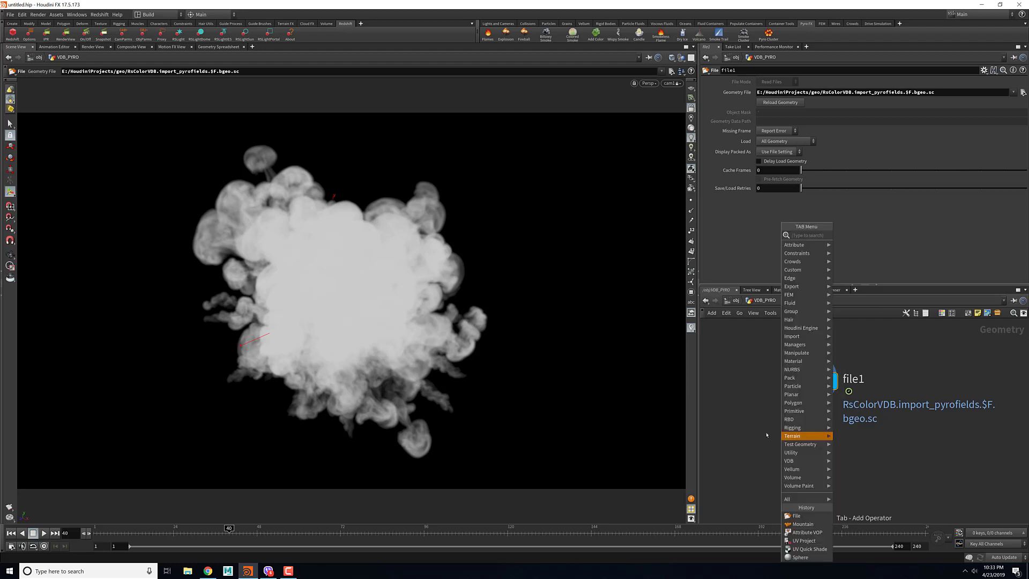
type("conver")
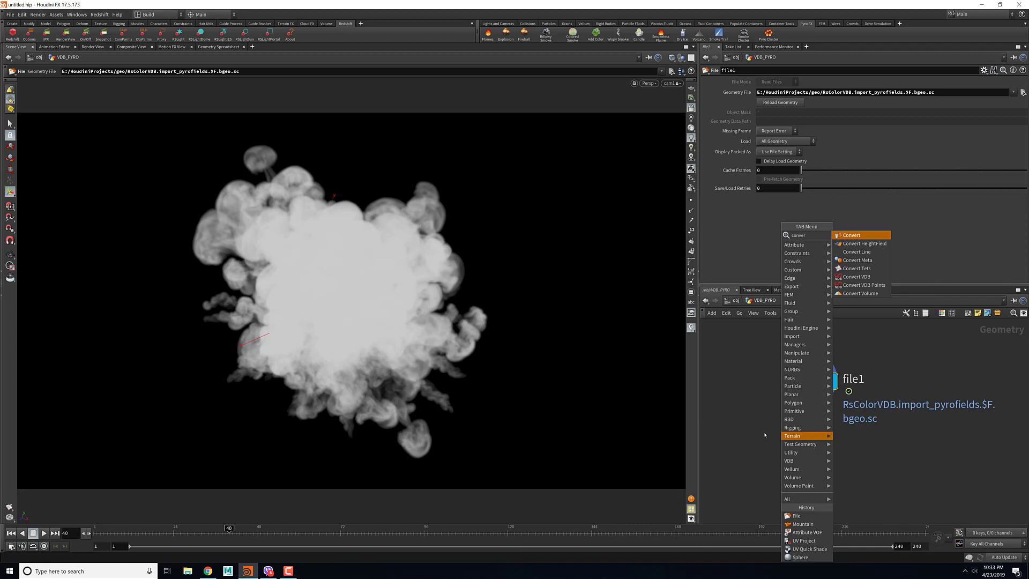
key("Return")
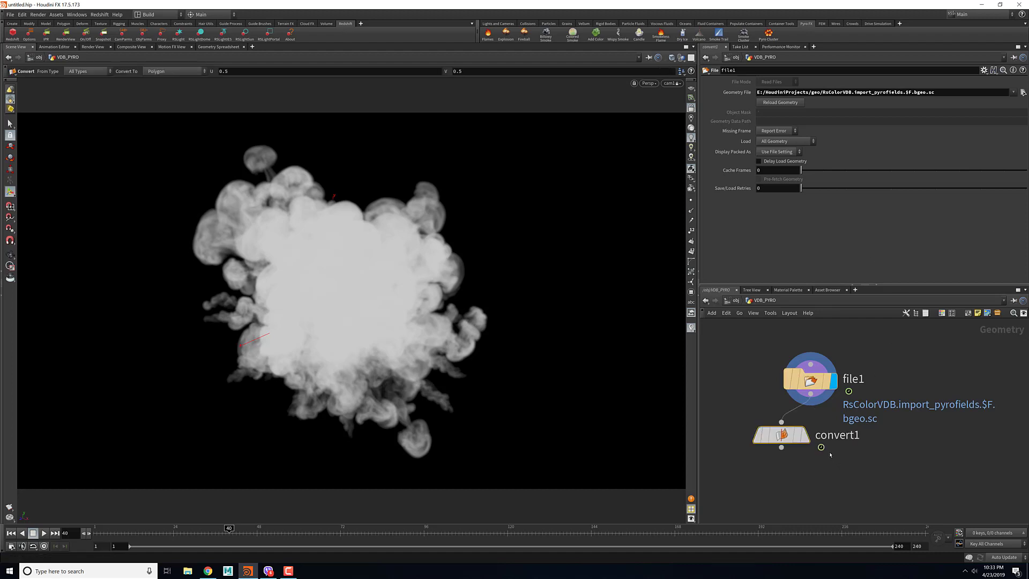
left_click(804, 435)
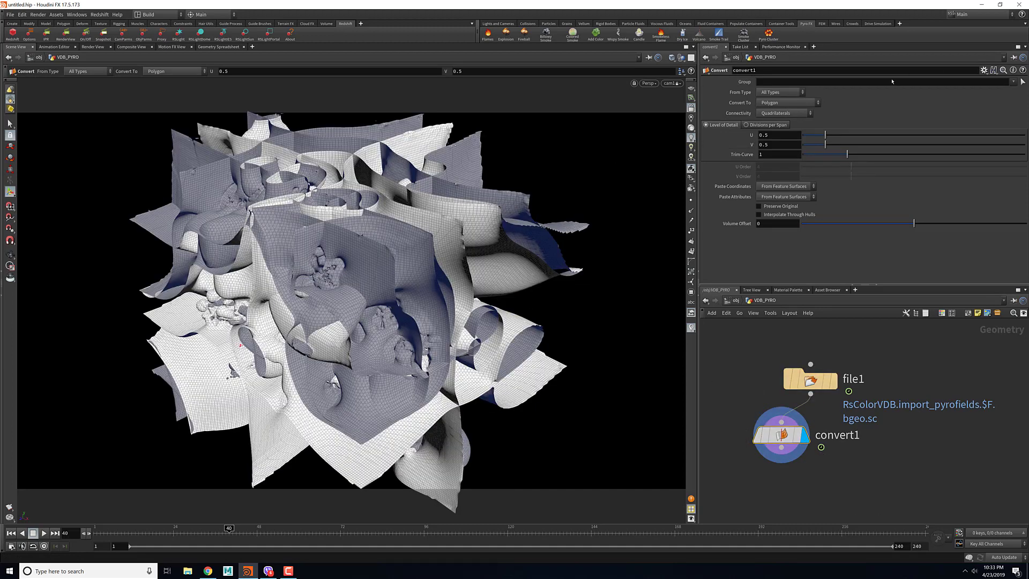
left_click(785, 102)
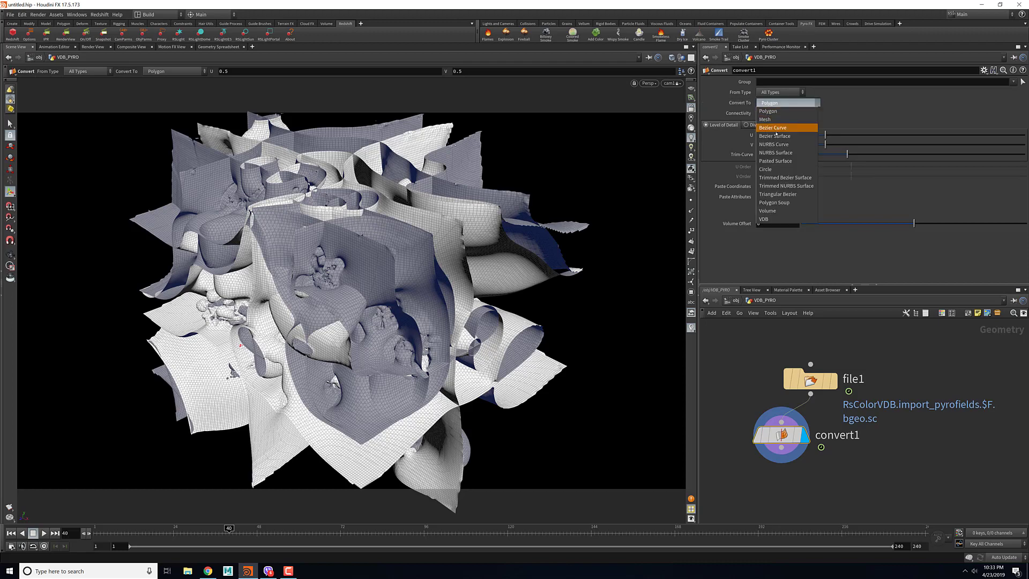
left_click(772, 219)
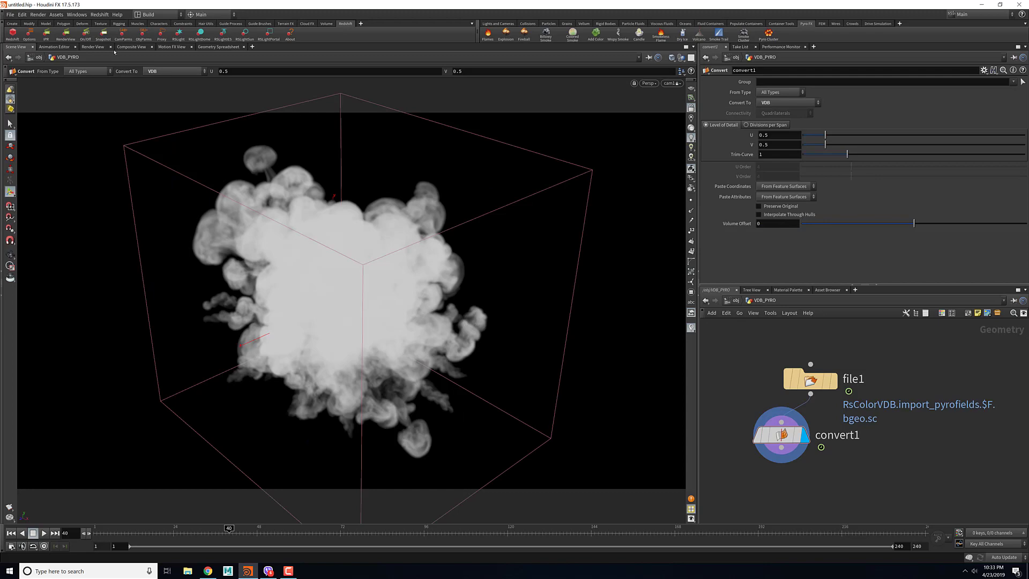
- Preview the converted smoke with a Redshift IPR render, ending back in the scene view
left_click(89, 47)
left_click(31, 59)
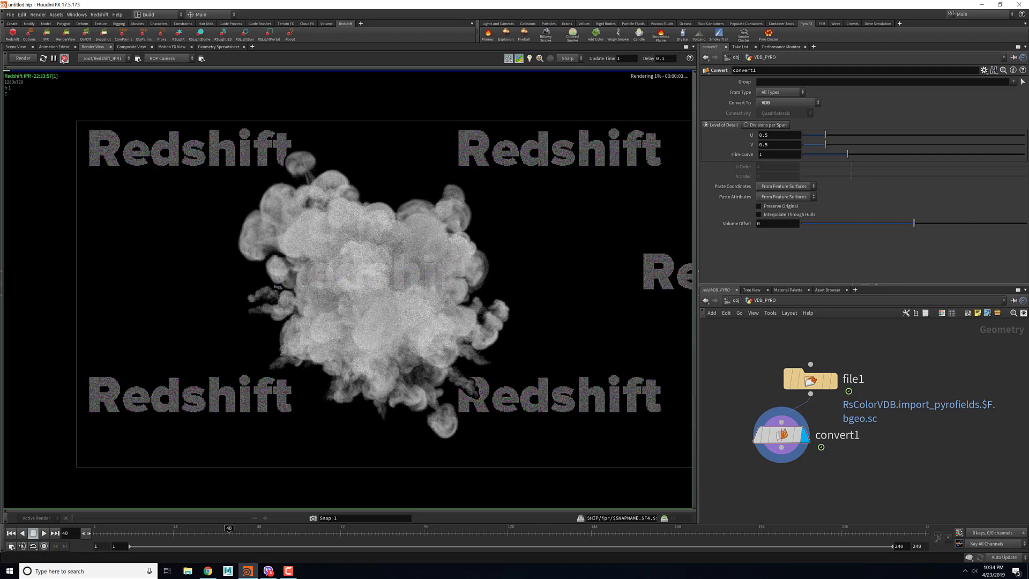
left_click(16, 48)
- Add a VDB Vector Merge node below convert1, display its output and check the smoke in the render view
middle_click_drag(885, 479, 875, 454)
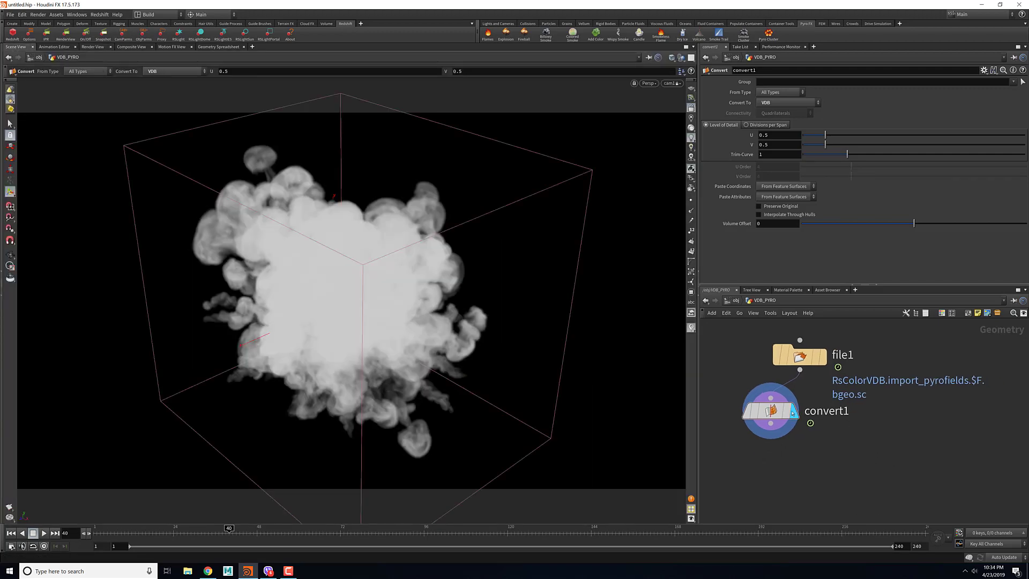
left_click_drag(773, 422, 810, 417)
key("Tab")
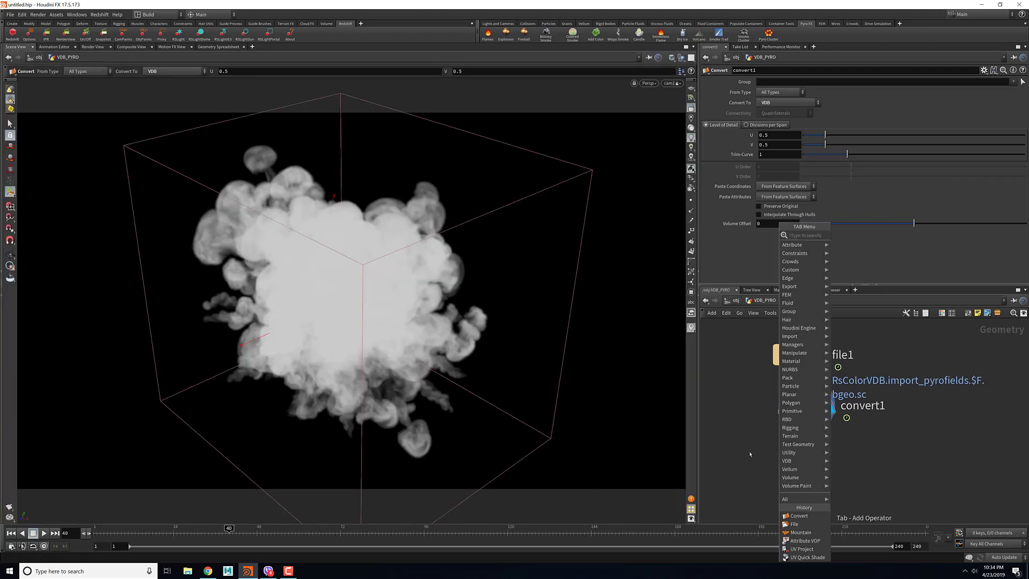
type("v")
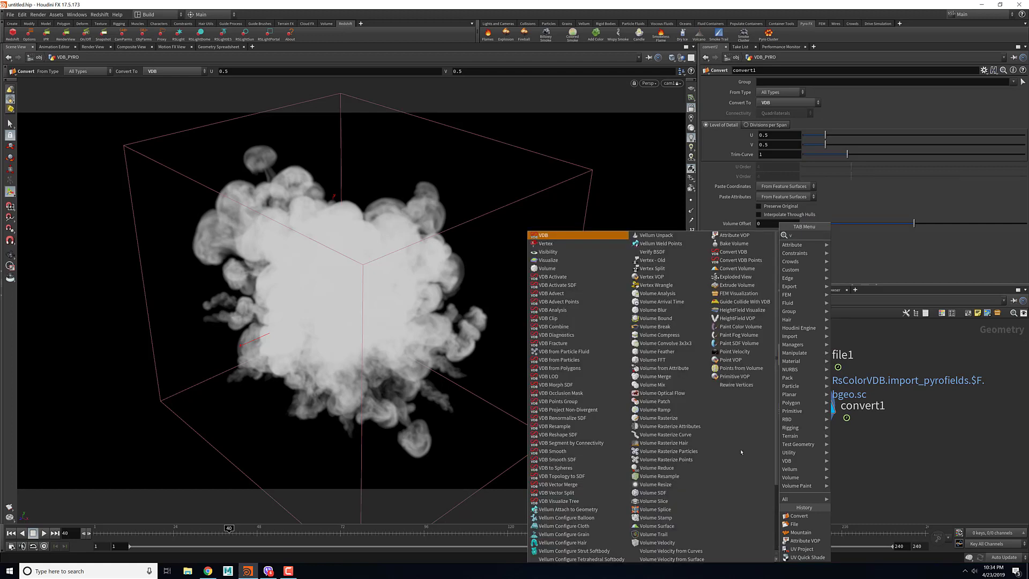
type("dbv")
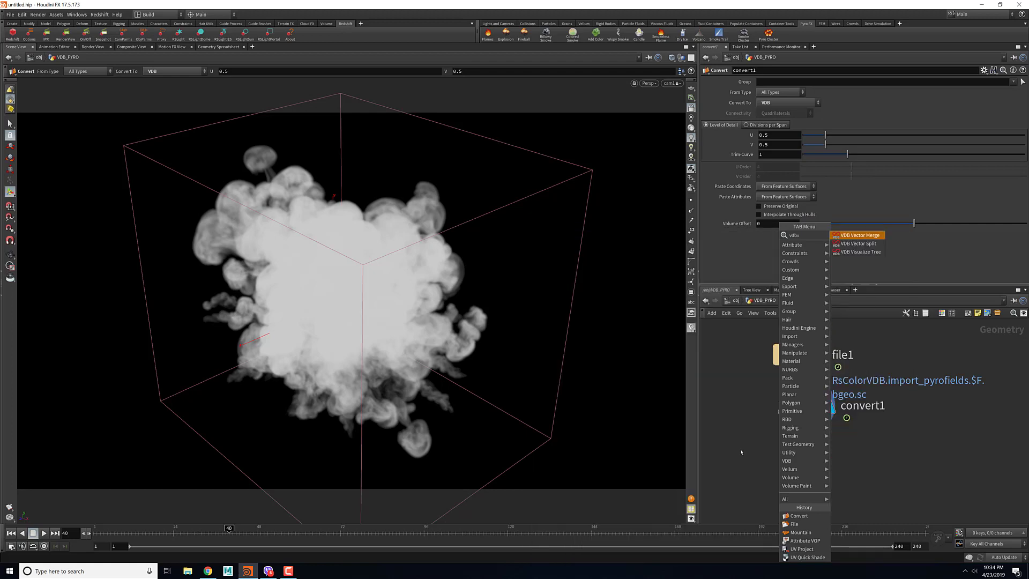
key("Return")
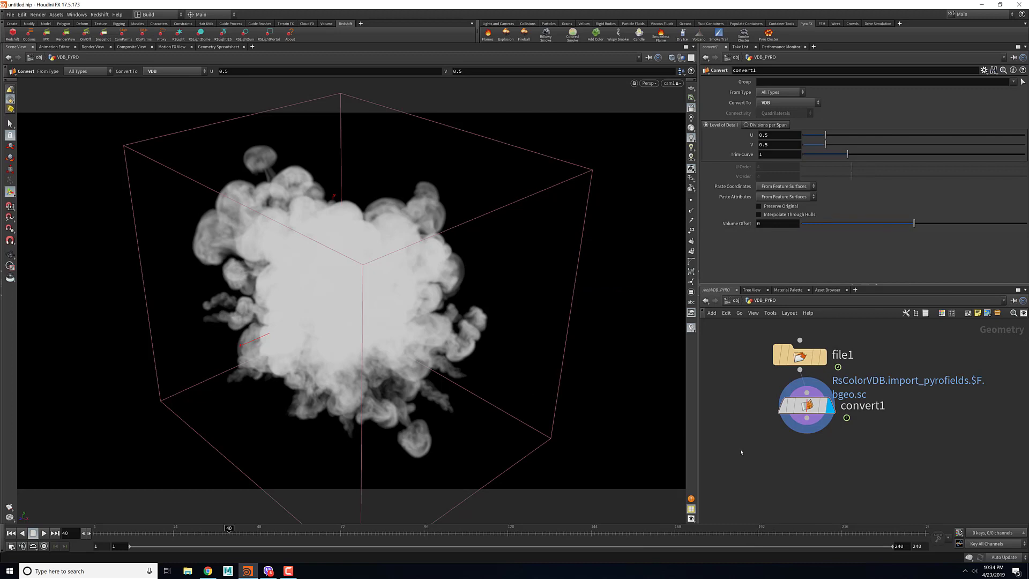
left_click(801, 459)
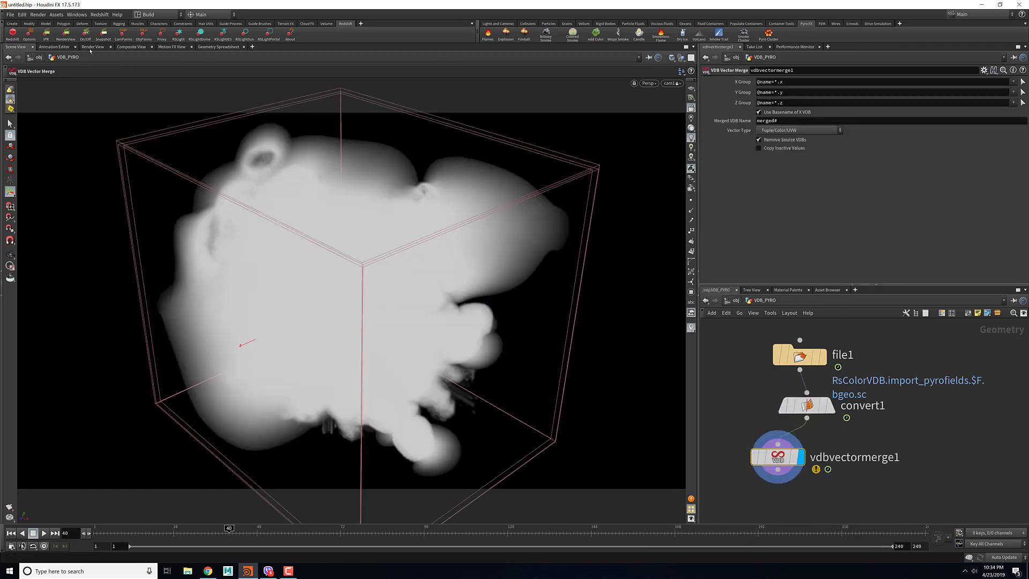
left_click(93, 46)
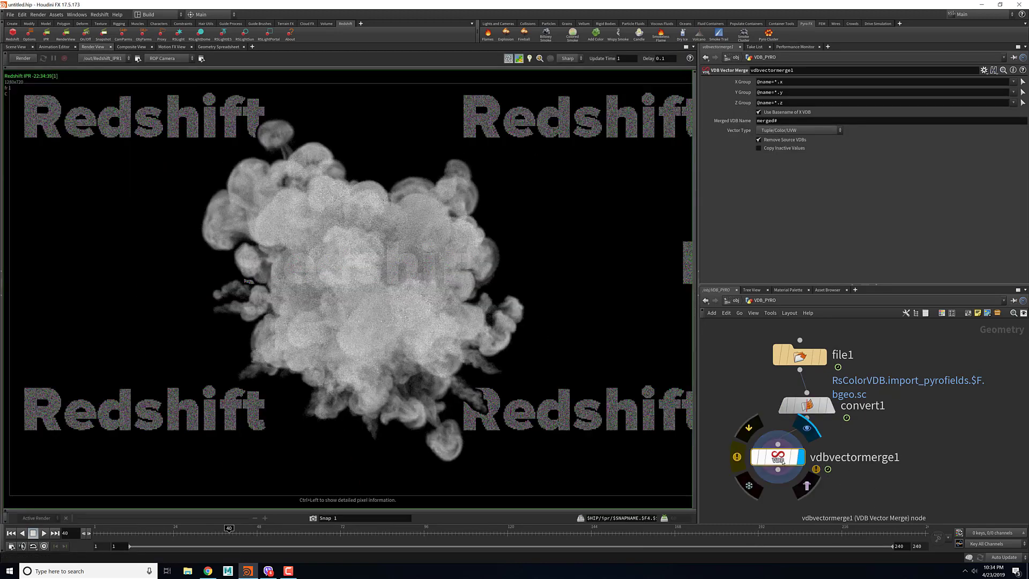
left_click_drag(786, 457, 799, 460)
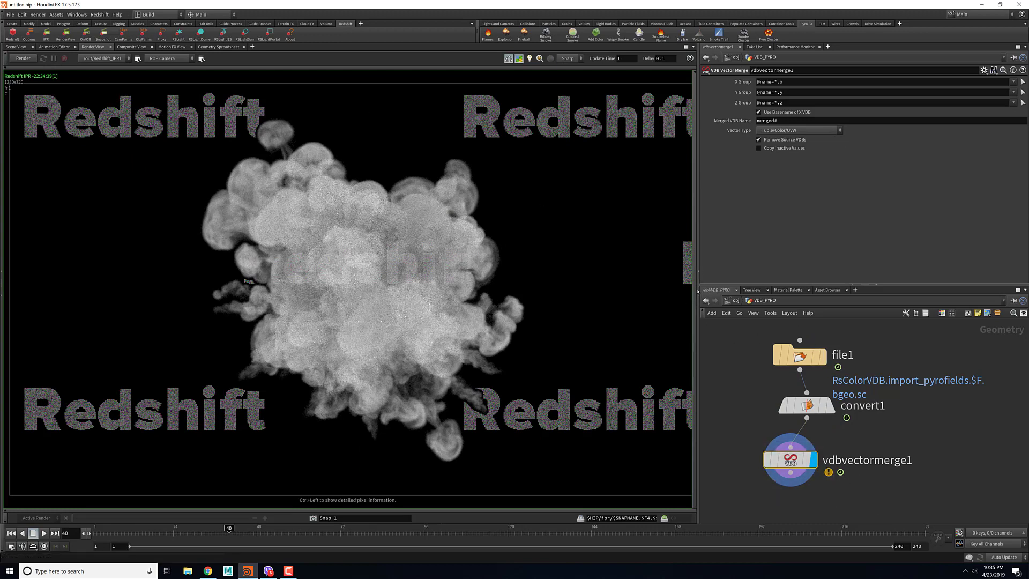
- Go inside redshift_vopnet1 in the mat network and set the Volume1 node's Color Channel to Cd
left_click(726, 301)
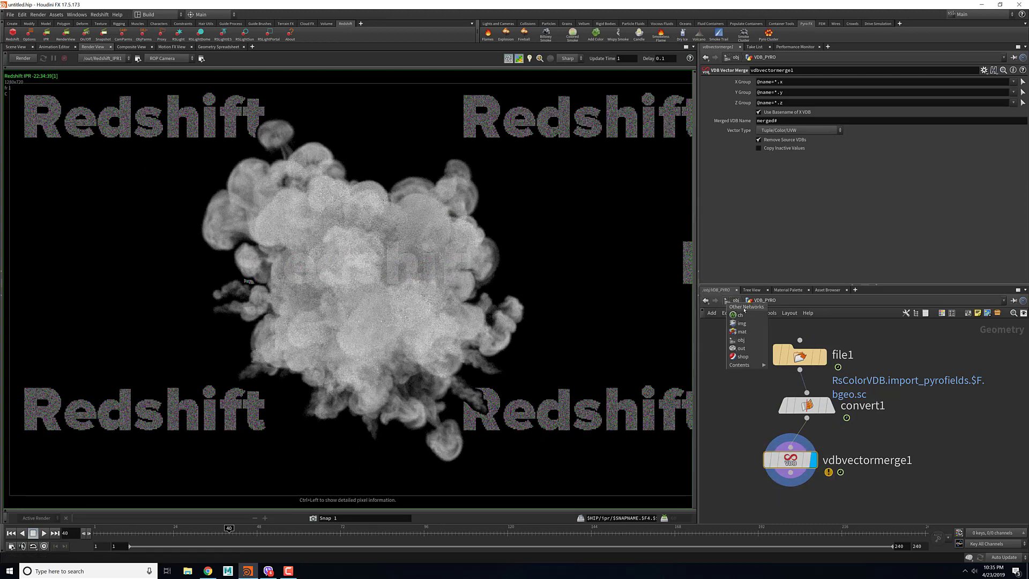
left_click(730, 420)
left_click(727, 301)
left_click(725, 422)
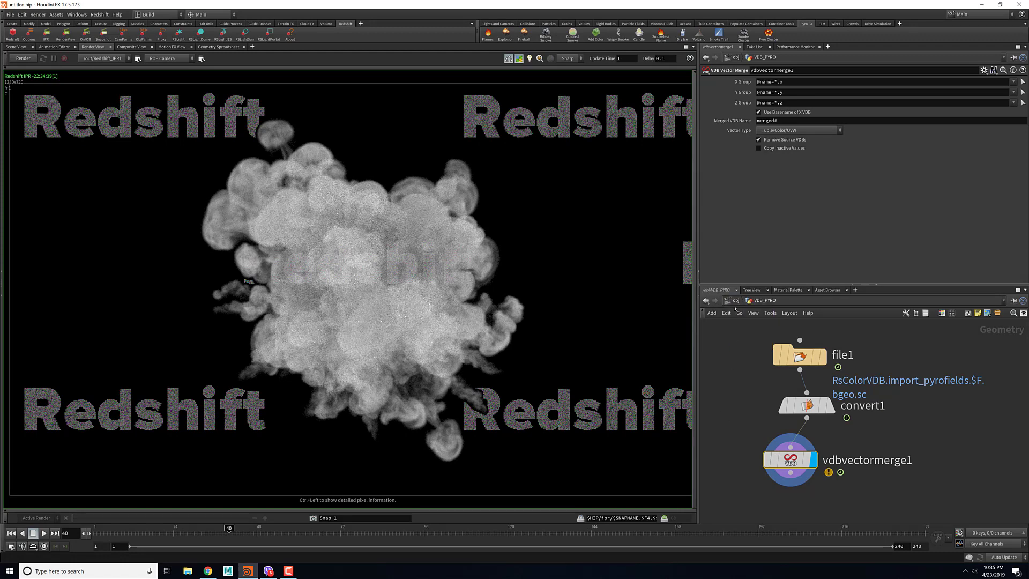
left_click(736, 300)
left_click(738, 312)
left_click(761, 331)
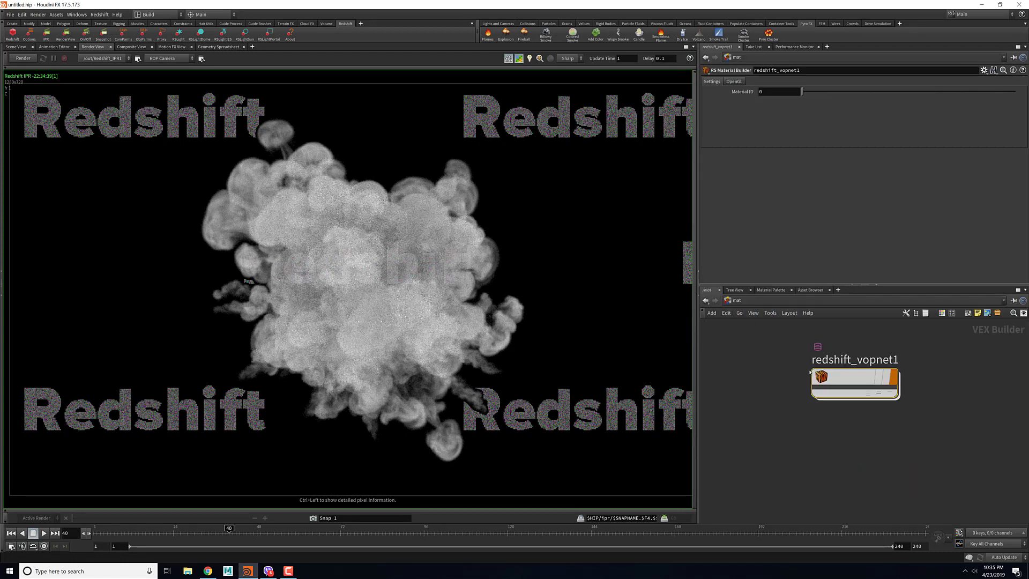
double_click(835, 385)
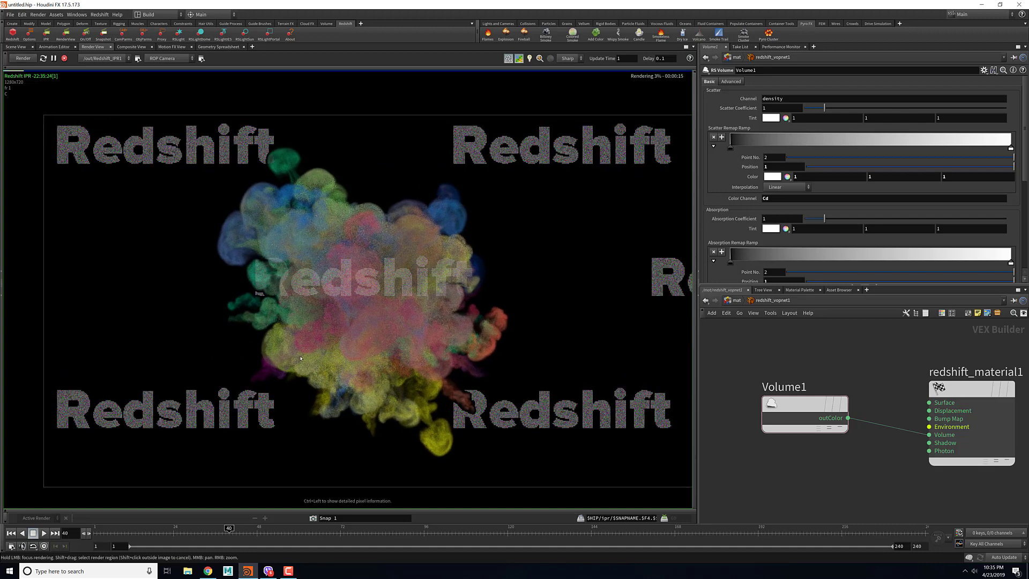
- Inspect the smoke's colours up close in the running Redshift IPR preview and stop the render
middle_click_drag(408, 238, 394, 218)
scroll(394, 218, "up", 1)
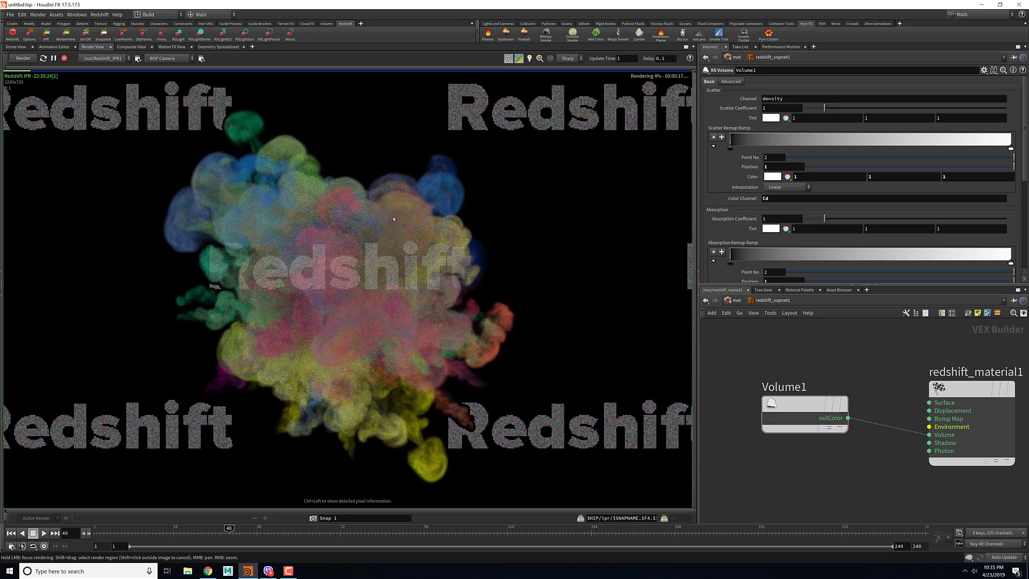
right_click_drag(394, 219, 357, 172)
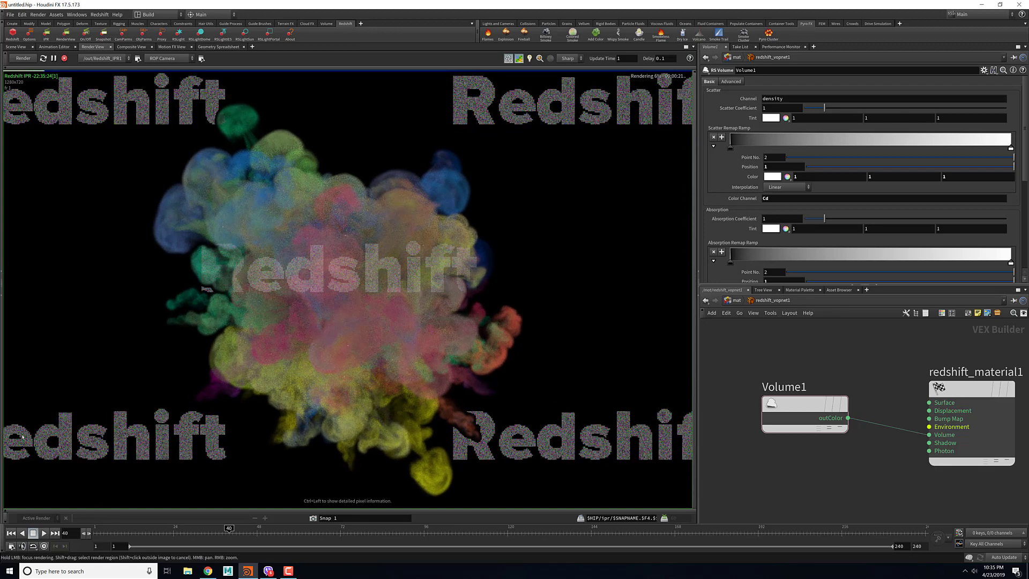
left_click(64, 58)
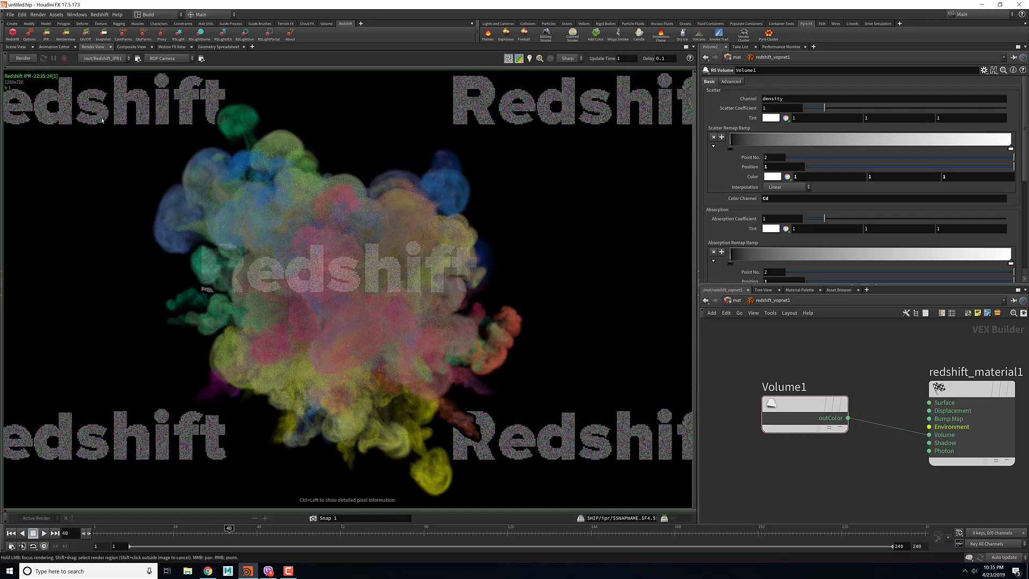
- Switch to Media Player Classic and open a recently played file
key("super")
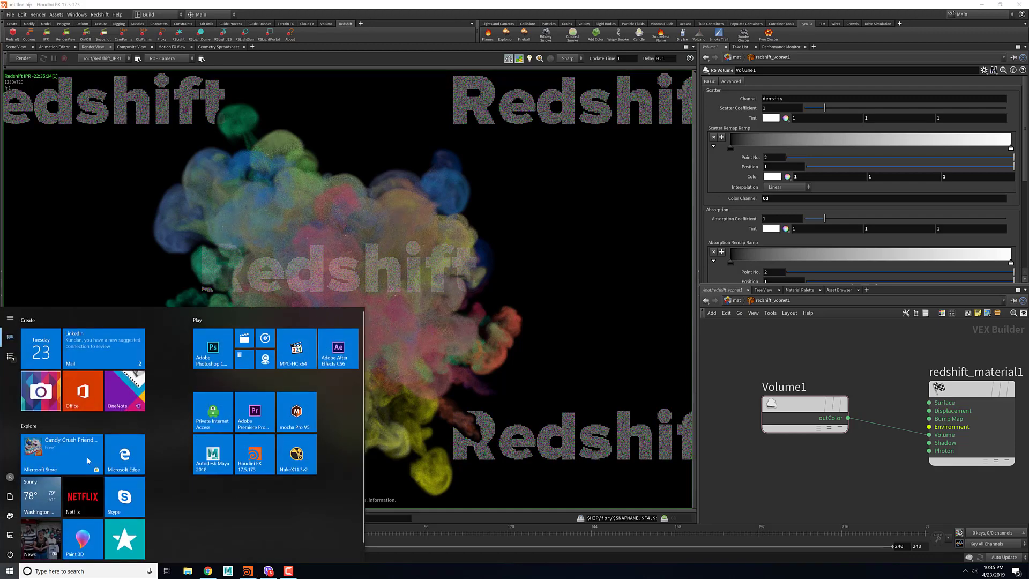
left_click(296, 346)
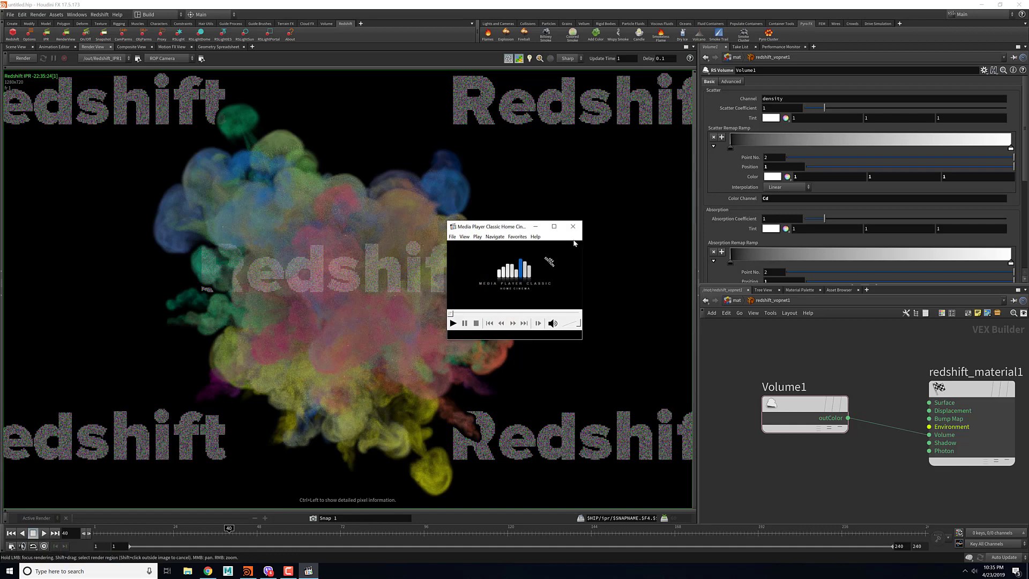
left_click(452, 237)
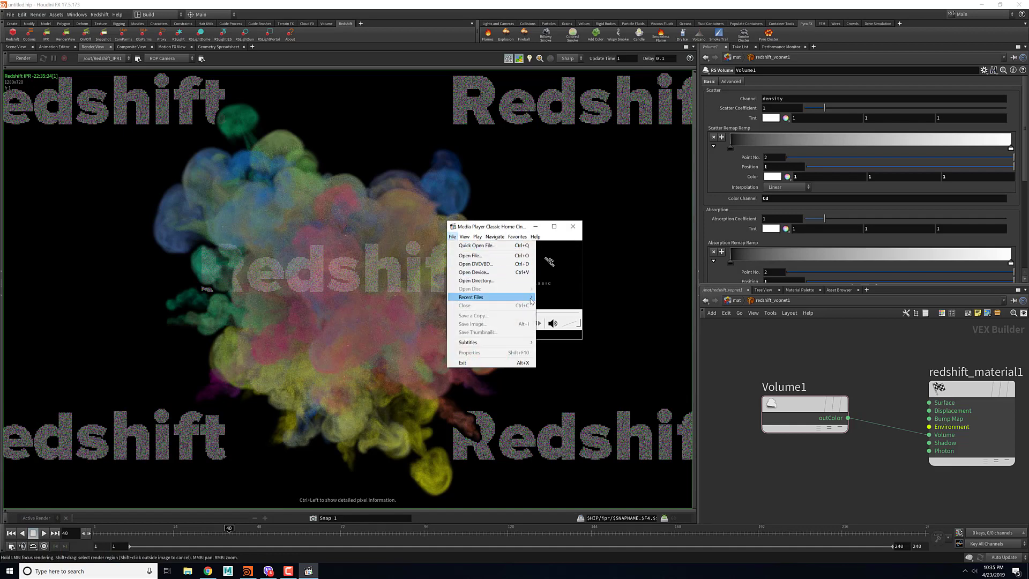
left_click(542, 307)
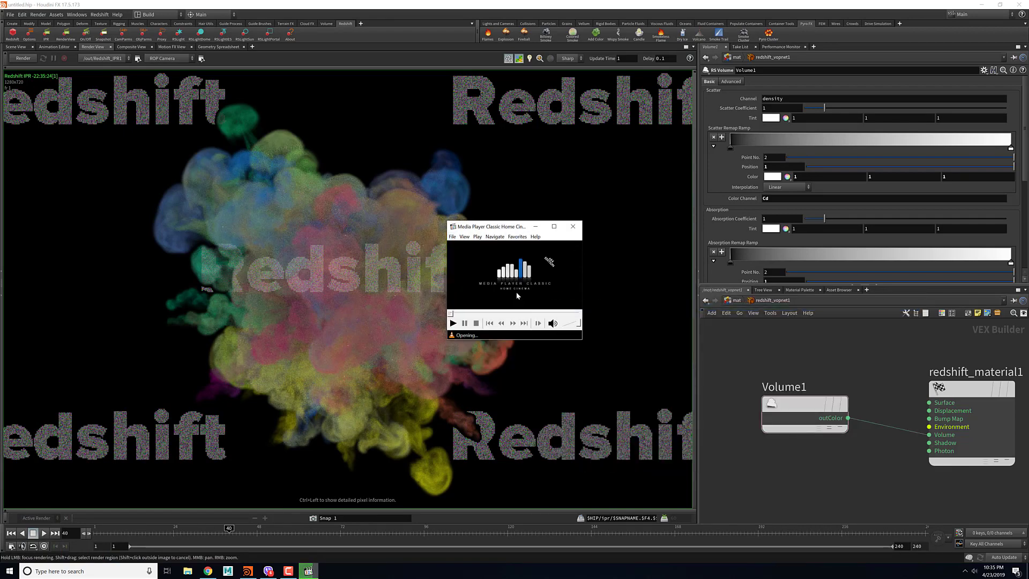